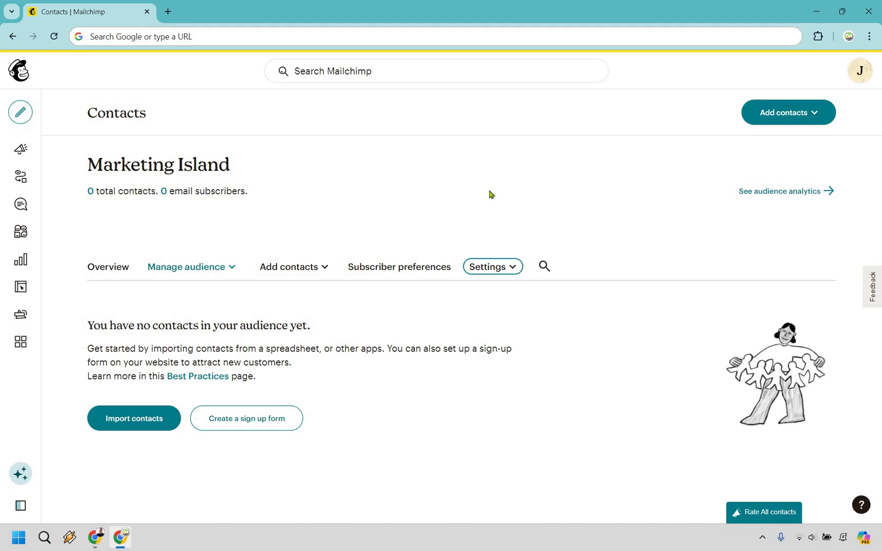
- Open the Audience name & defaults settings for the Marketing Island audience from the Settings menu
left_click(489, 193)
mouse_move(75, 315)
left_click(500, 270)
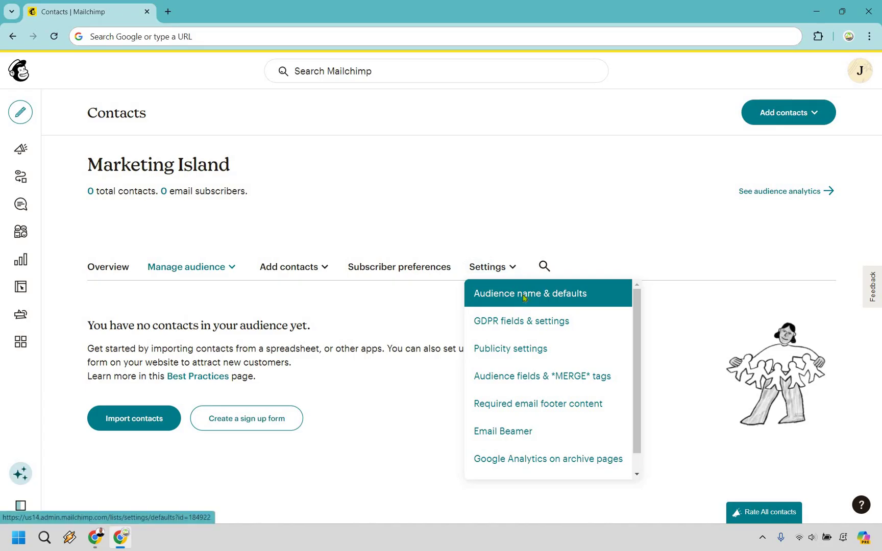
left_click(523, 297)
- Review the Marketing Island defaults, with 'Marketing Island' as From name, and save them
scroll(137, 299, "down", 2)
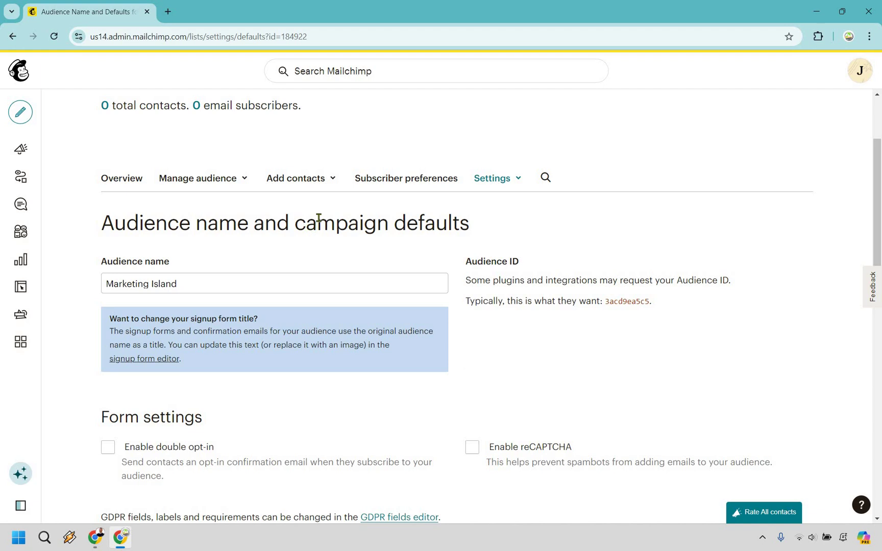
scroll(307, 235, "down", 3)
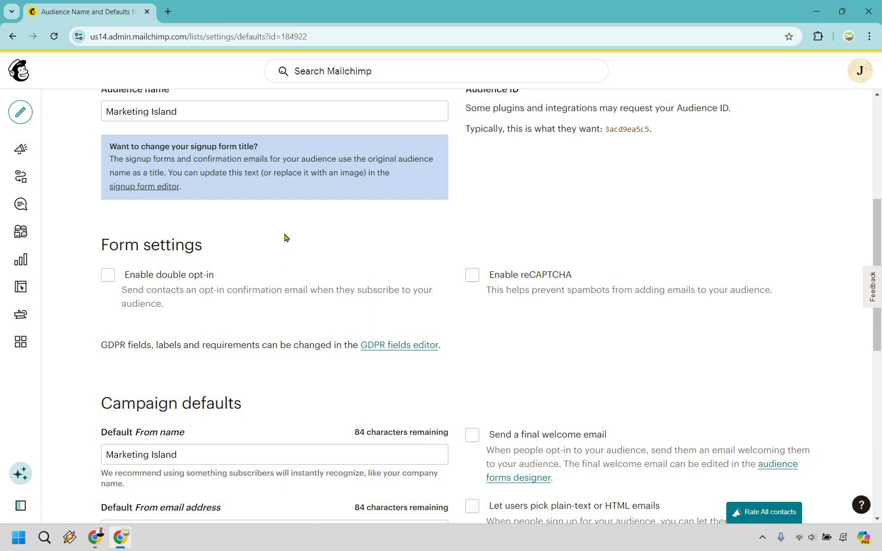
scroll(258, 277, "down", 2)
scroll(258, 277, "down", 1)
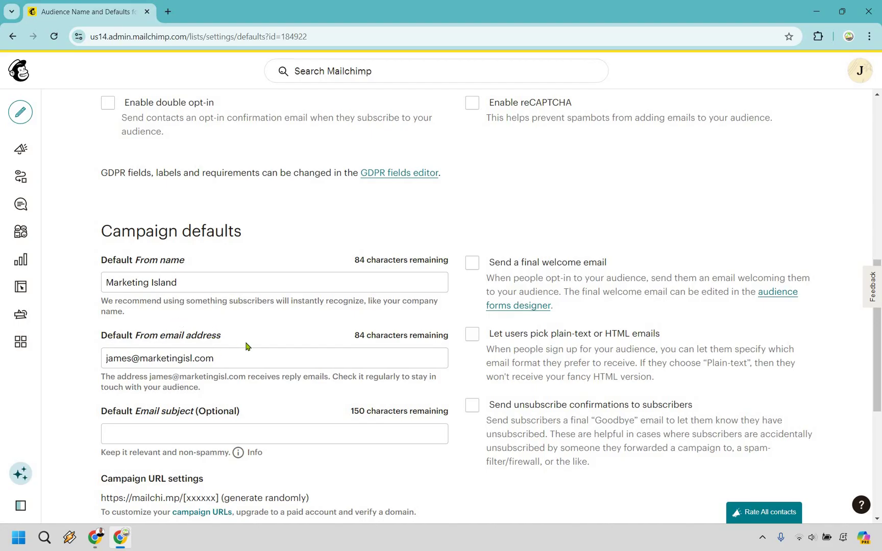
scroll(344, 256, "down", 4)
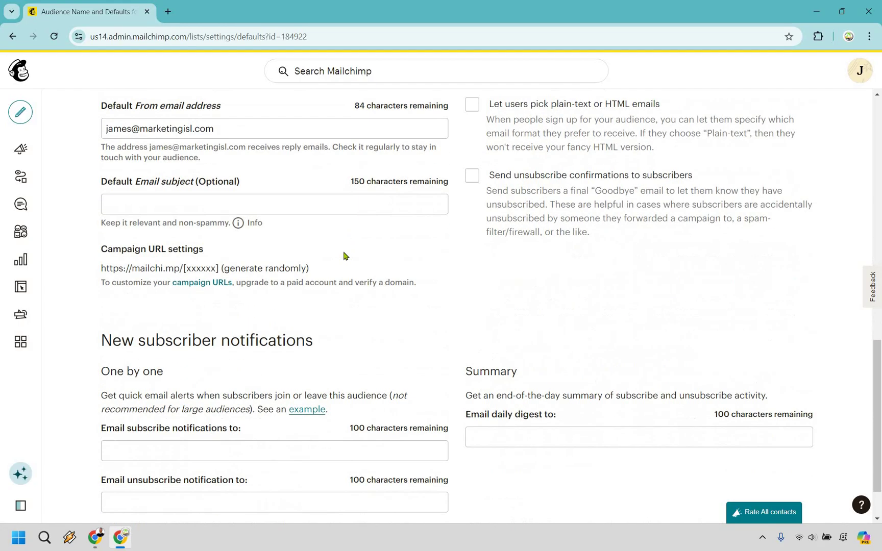
scroll(344, 255, "down", 1)
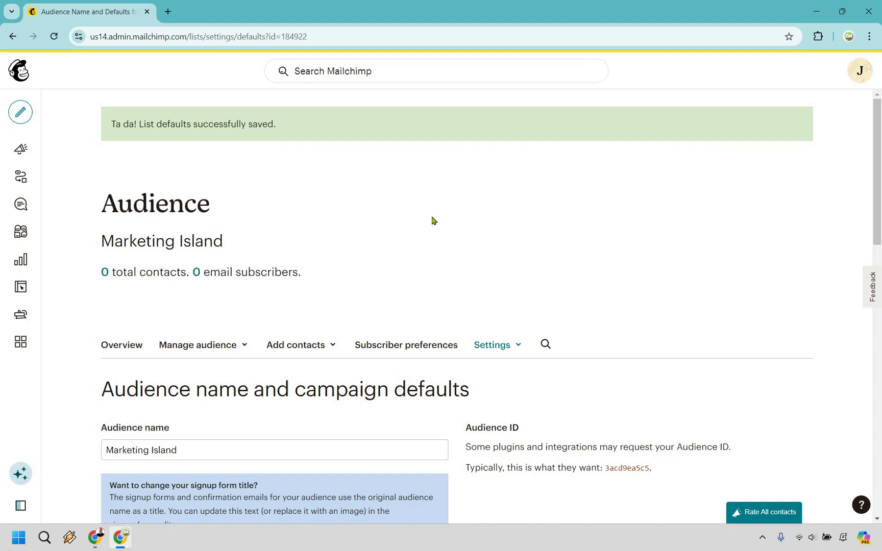
- Start a contact import from a file and upload emails.csv
left_click(303, 349)
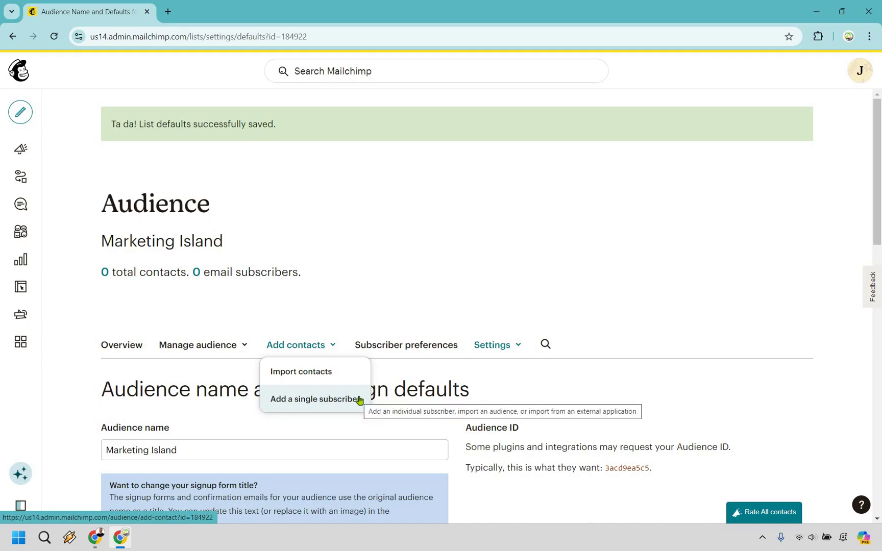
left_click(334, 371)
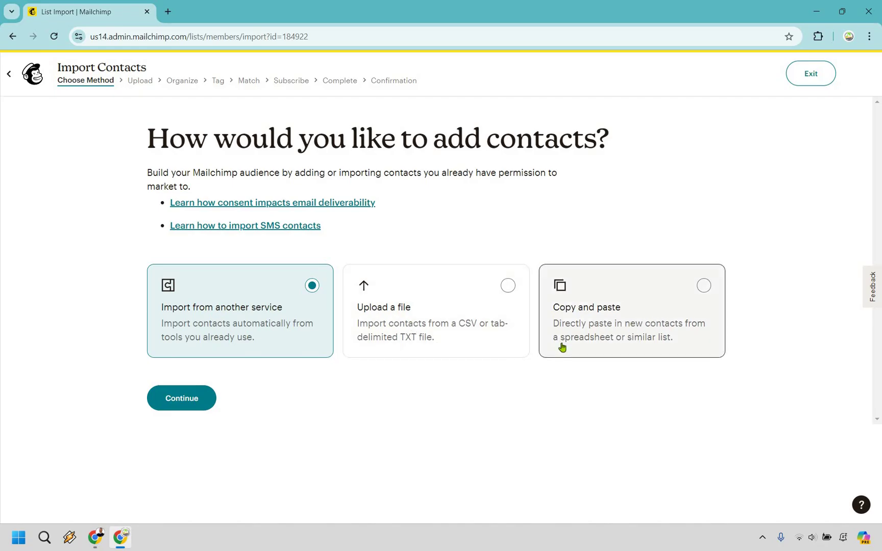
left_click(457, 322)
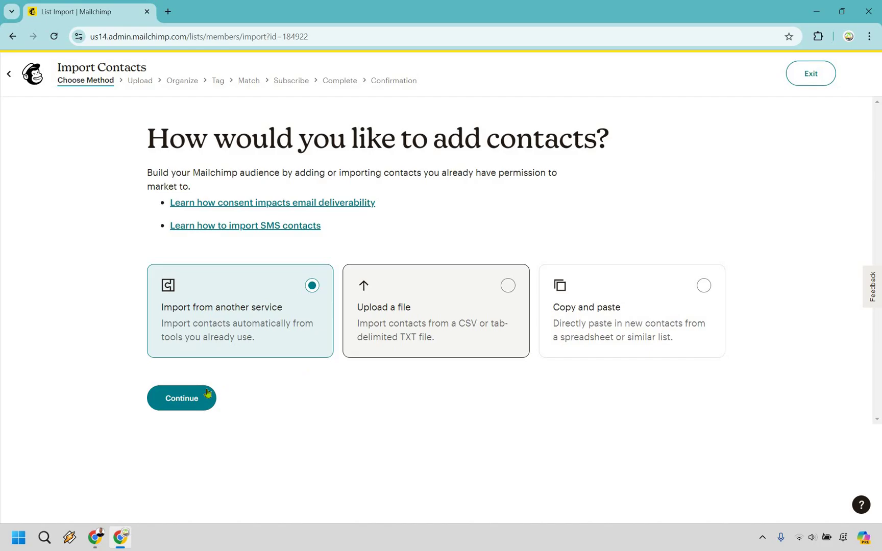
key("Return")
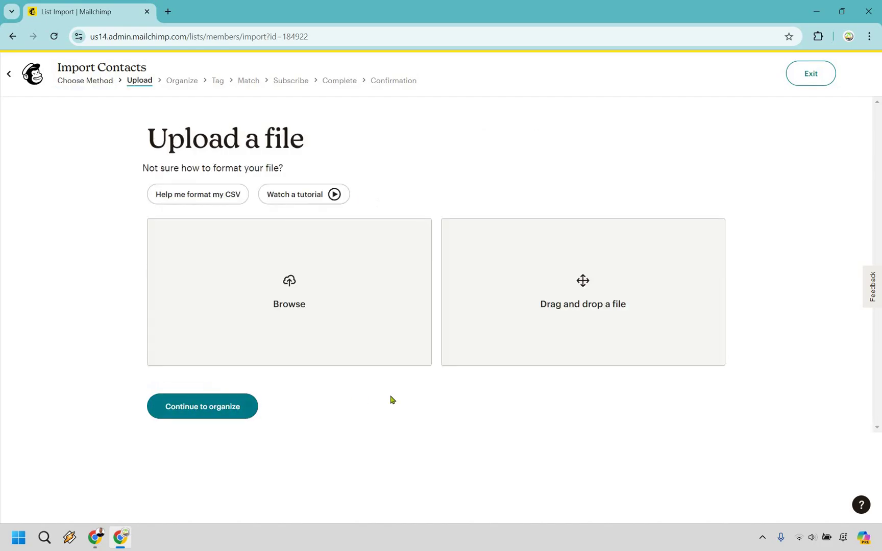
left_click(292, 293)
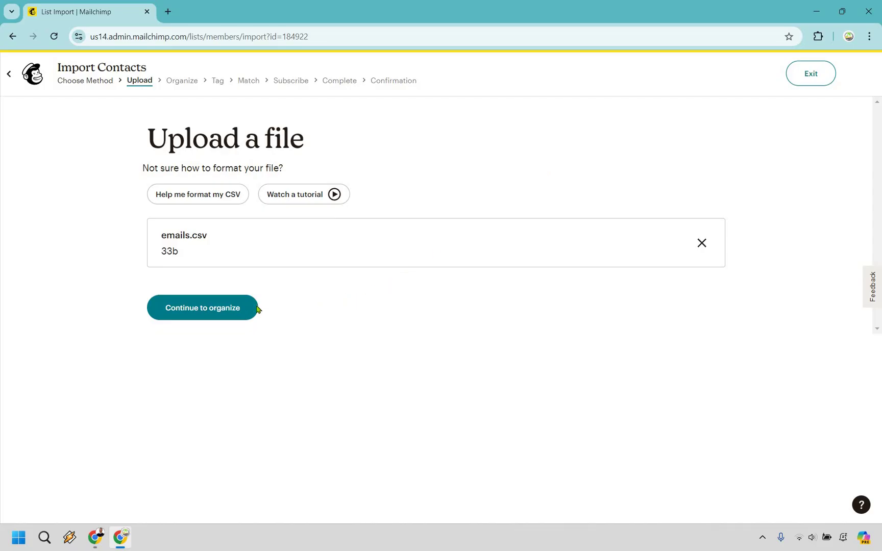
left_click(222, 309)
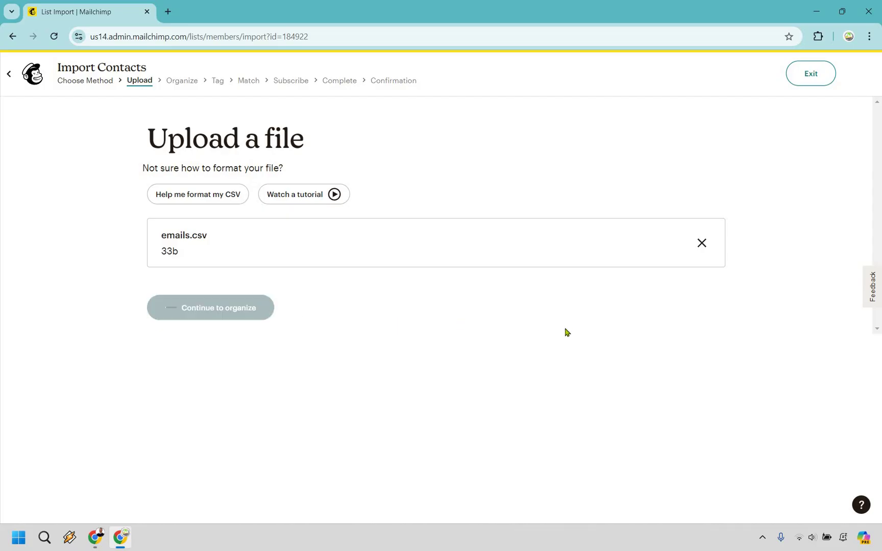
- Keep Marketing Island as the target audience and allow updating existing contacts
left_click(422, 223)
left_click(317, 207)
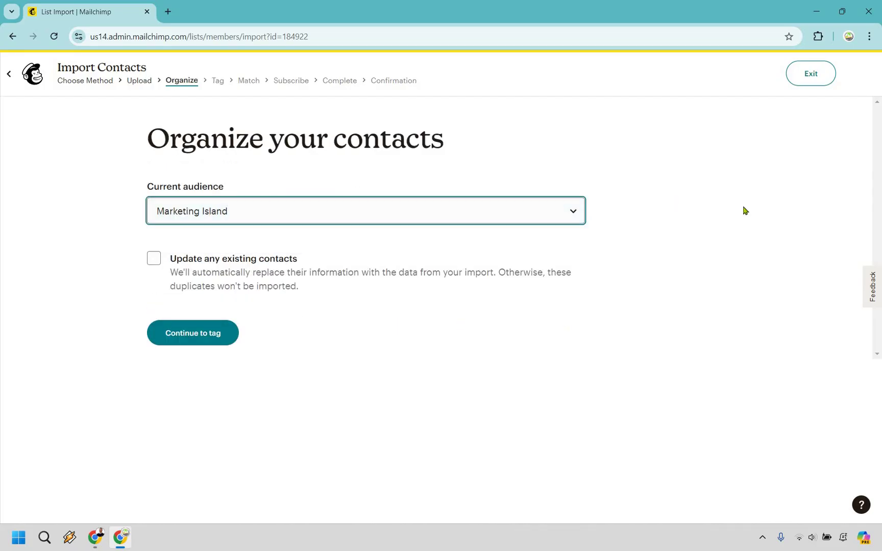
left_click(164, 270)
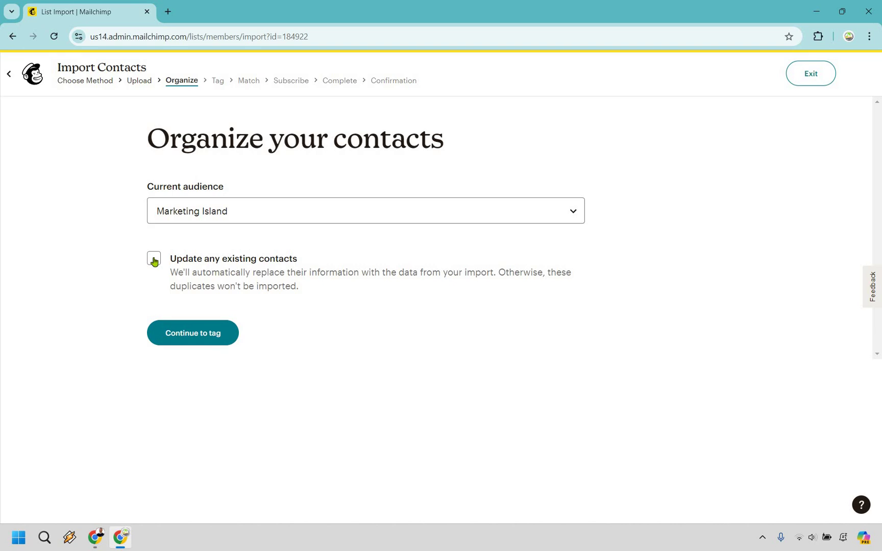
left_click(154, 262)
left_click(213, 334)
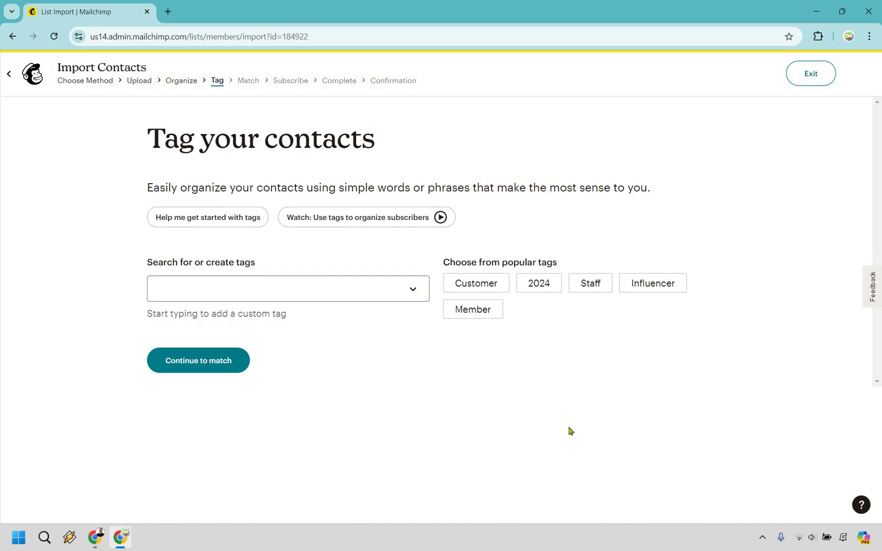
- Leave the imported contacts untagged and accept the column matching
left_click(483, 283)
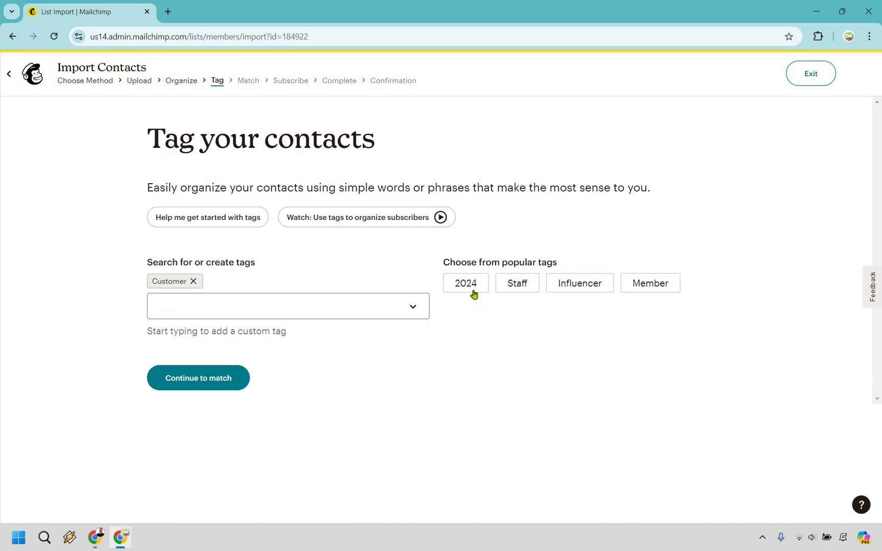
left_click(195, 282)
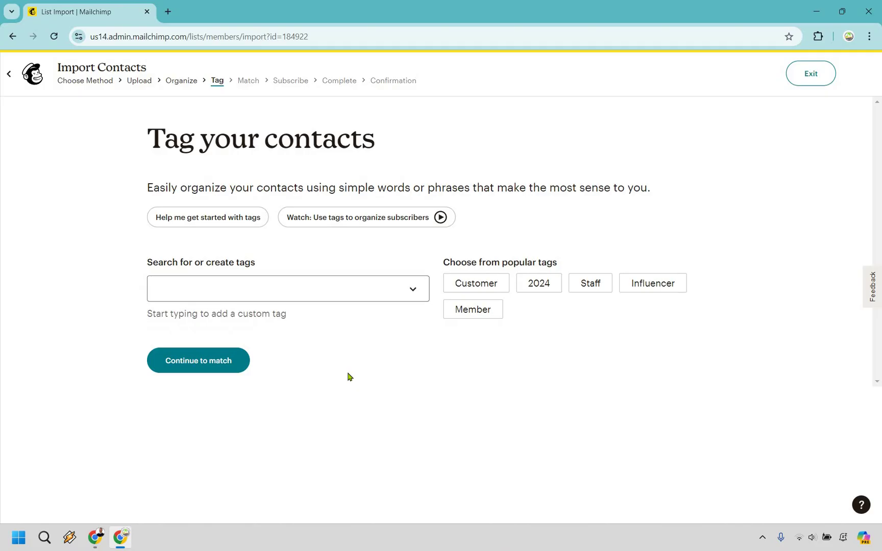
left_click(209, 365)
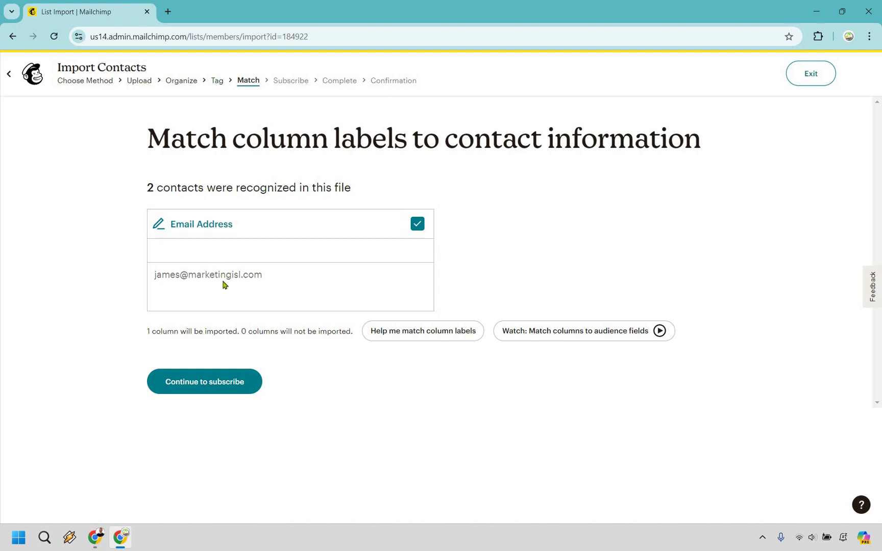
left_click(224, 389)
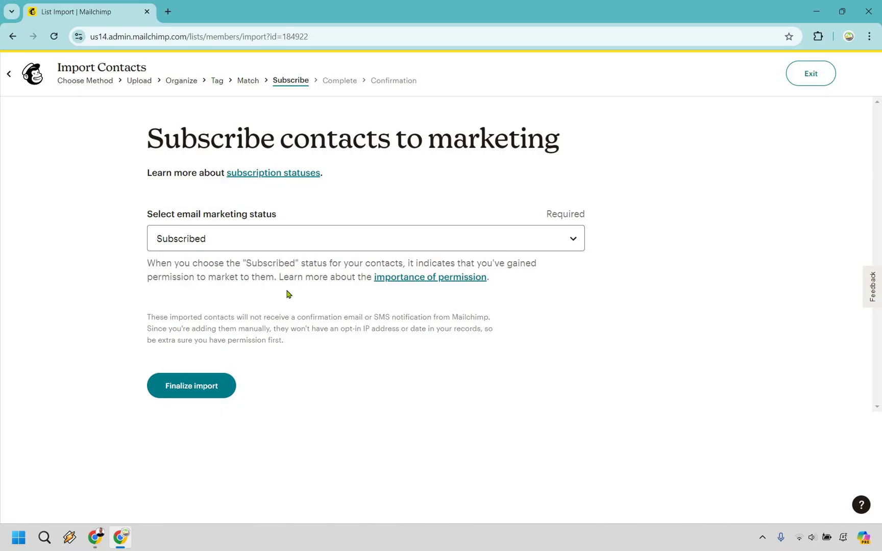
- Keep the status as Subscribed, complete the import, and view the audience's contacts
left_click(294, 236)
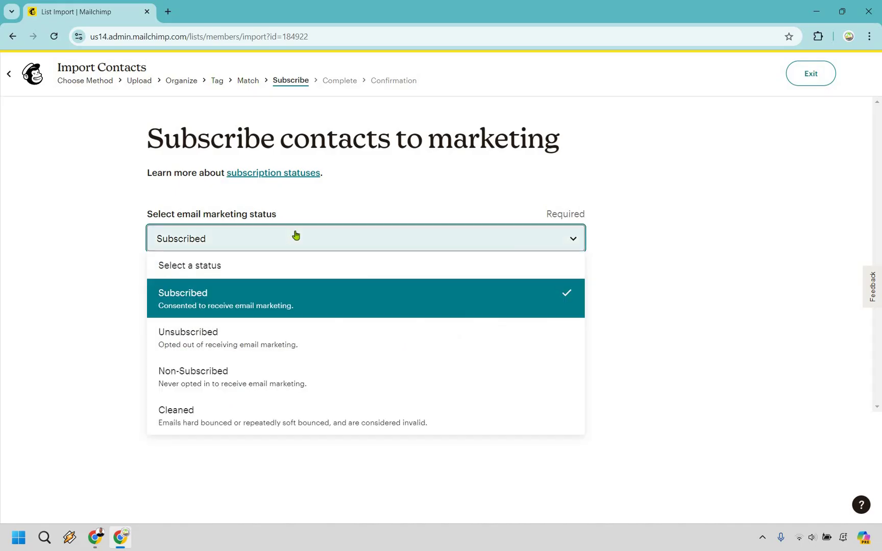
left_click(735, 225)
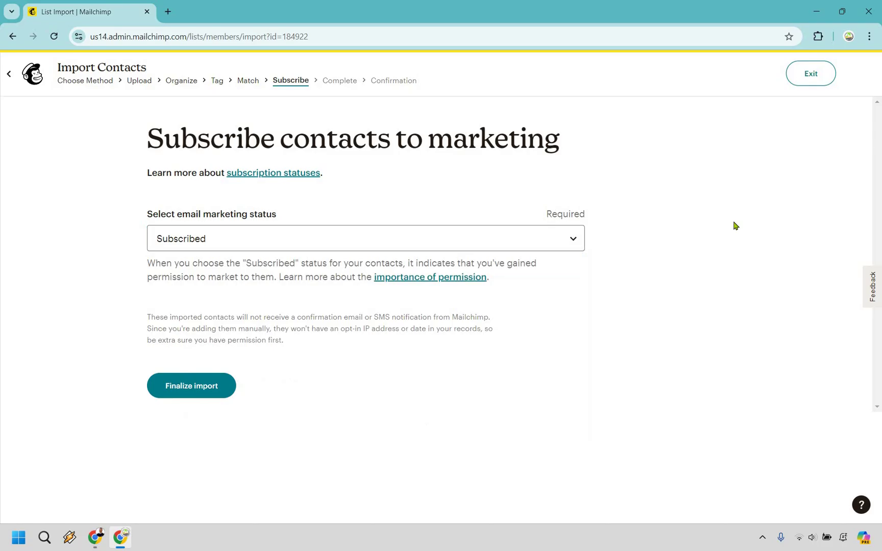
left_click(216, 386)
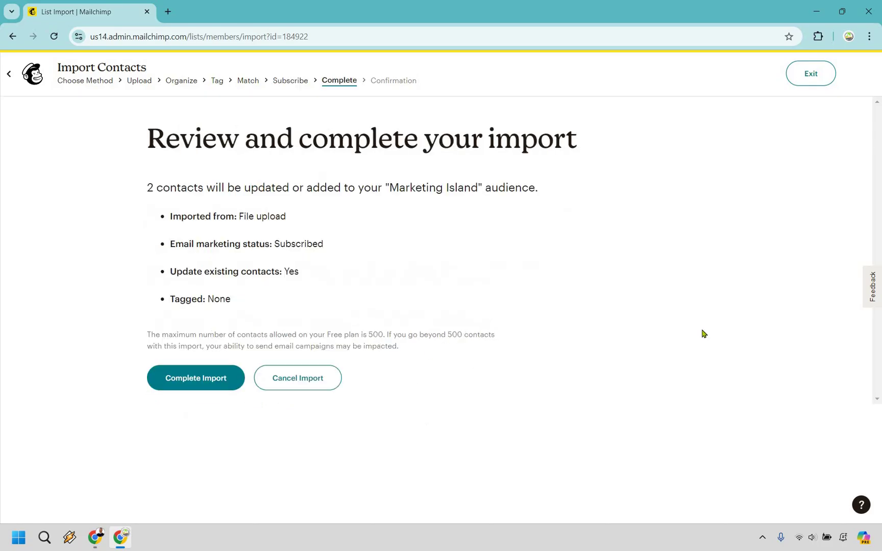
left_click(194, 376)
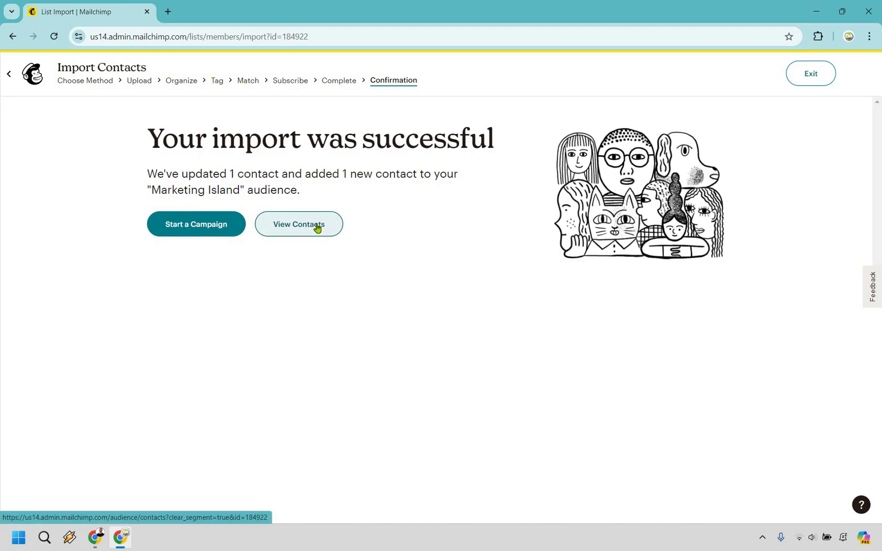
left_click(317, 227)
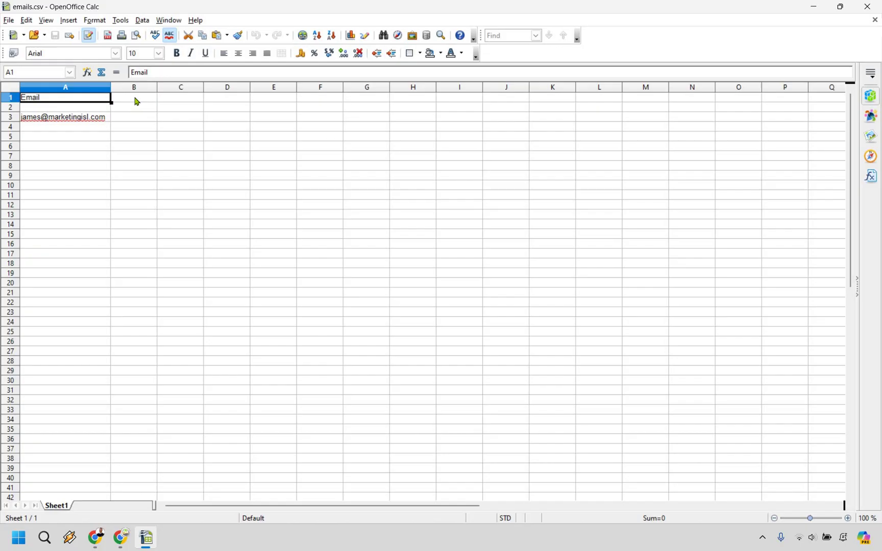
- Inspect the emails.csv cells in Calc, including D1, then close the spreadsheet
left_click(132, 122)
left_click(181, 98)
key("Down")
key("Down")
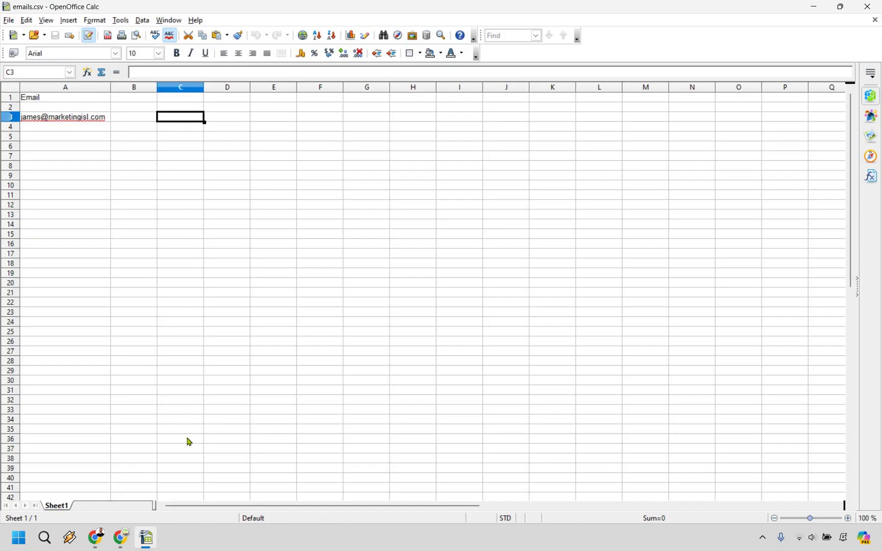
left_click(222, 100)
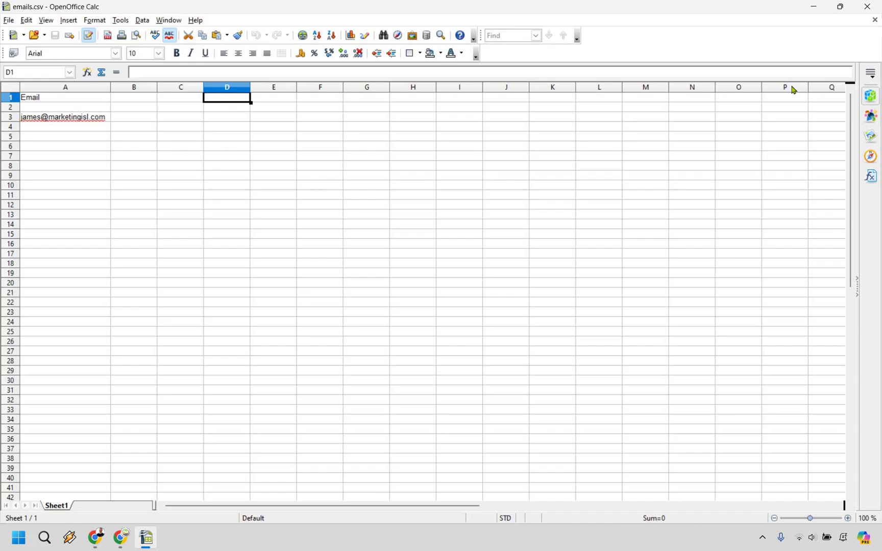
left_click(874, 7)
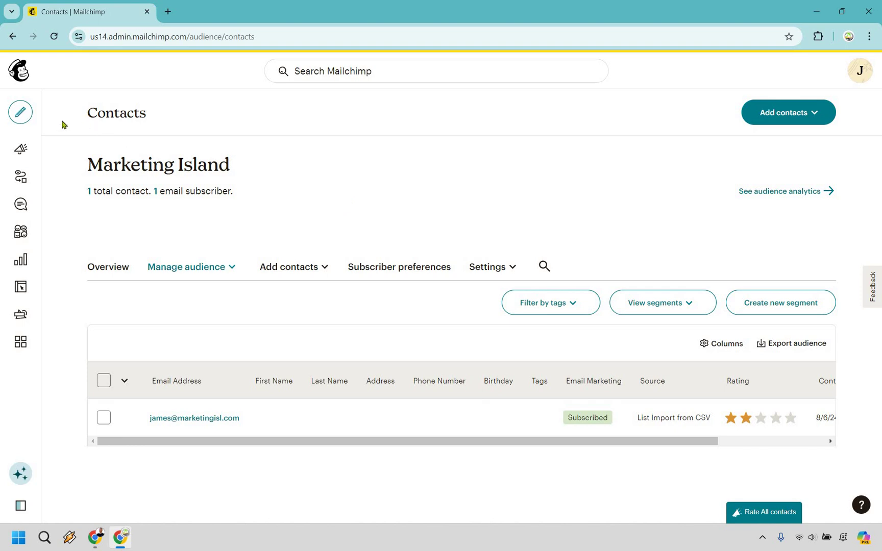
- Create a landing page named Newsletter assigned to the Marketing Island audience
left_click(29, 115)
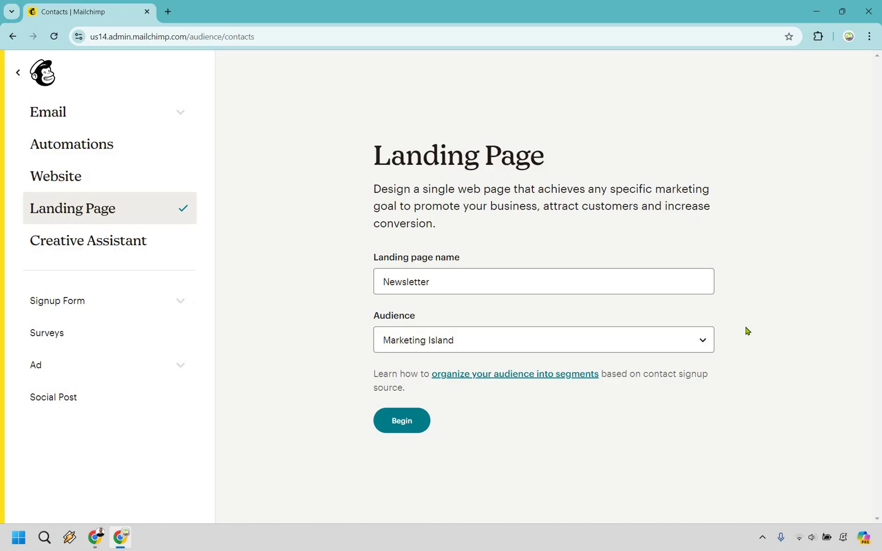
left_click(652, 342)
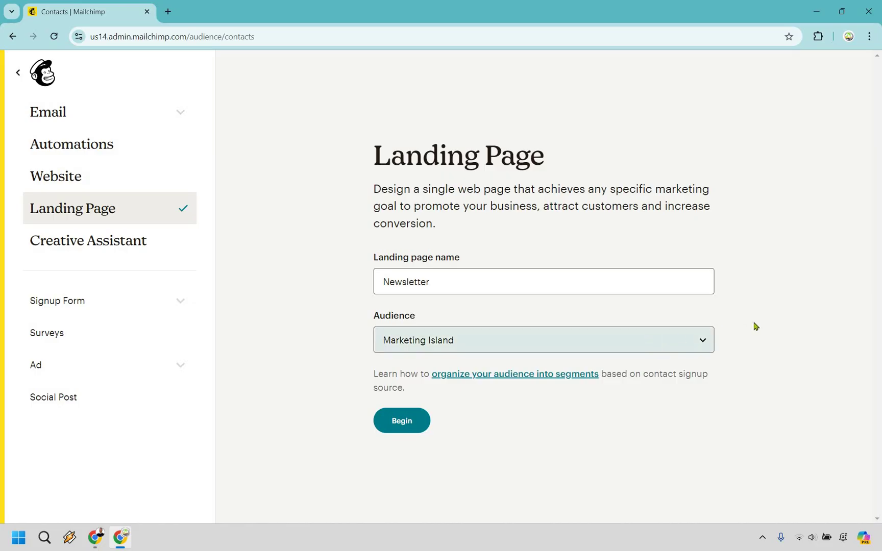
left_click(765, 328)
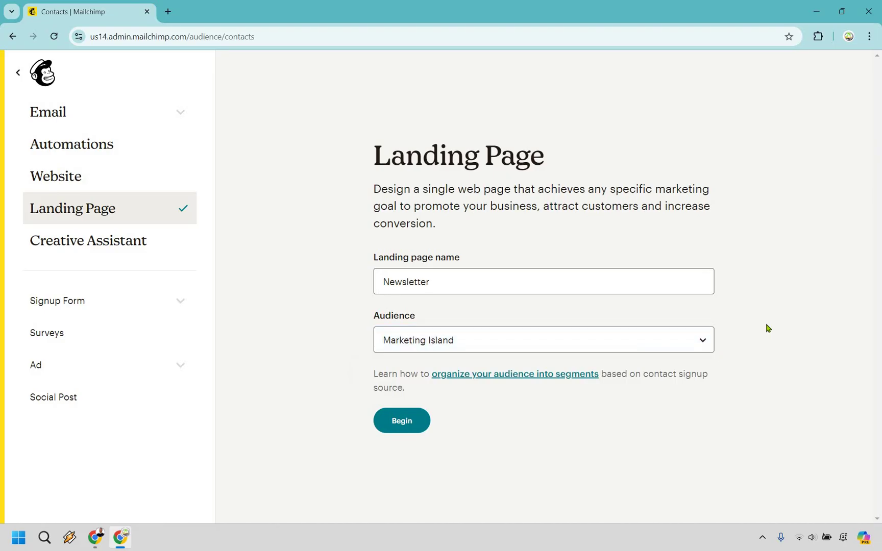
- Begin the Newsletter page using the Grow Your List template
left_click(399, 420)
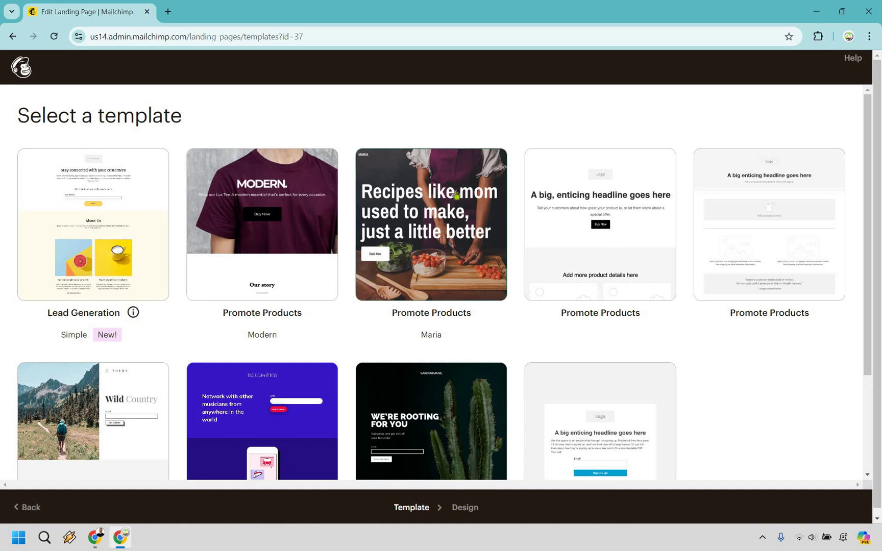
scroll(429, 327, "down", 2)
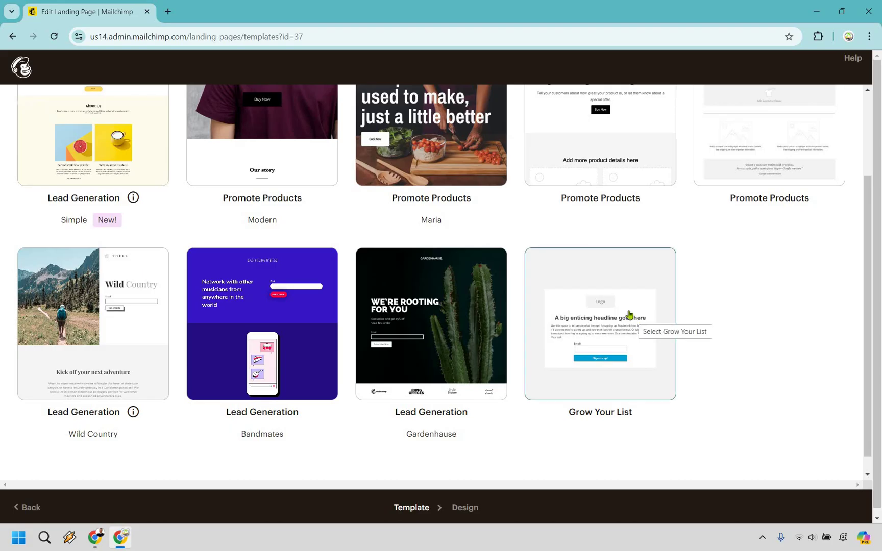
left_click(644, 319)
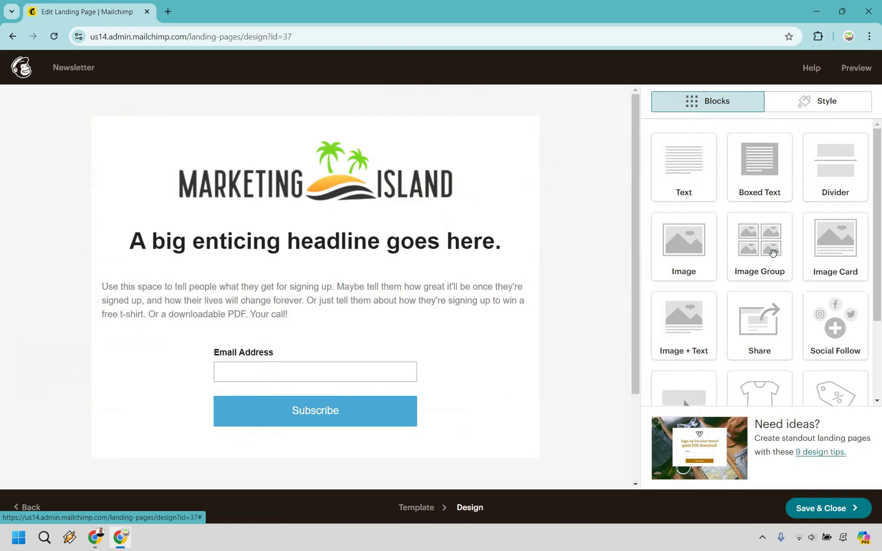
- Leave the logo unchanged and paste the new headline 'Join The Marketing Island Newsletter'
left_click(384, 184)
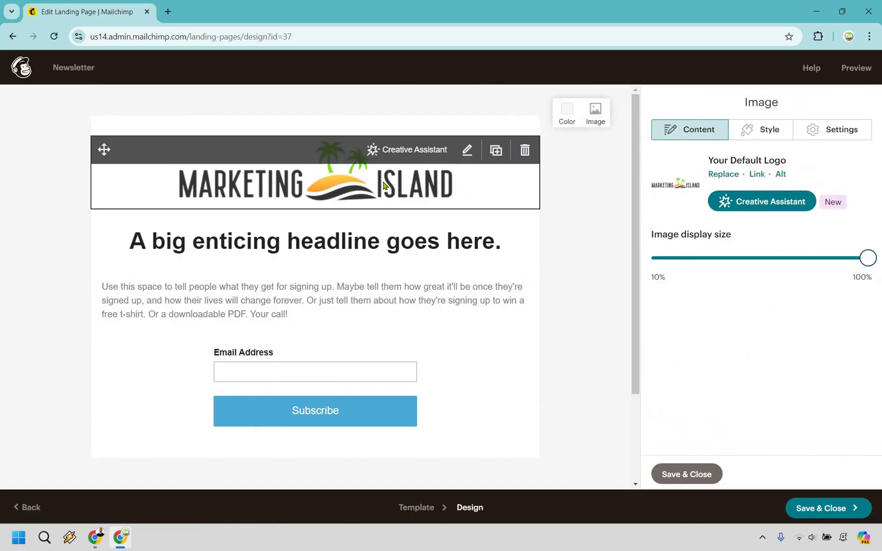
left_click(720, 175)
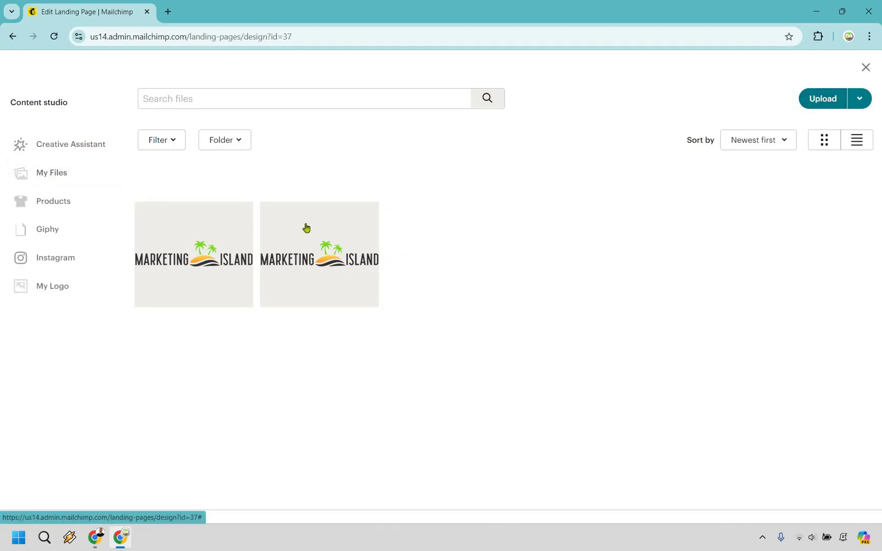
left_click(866, 68)
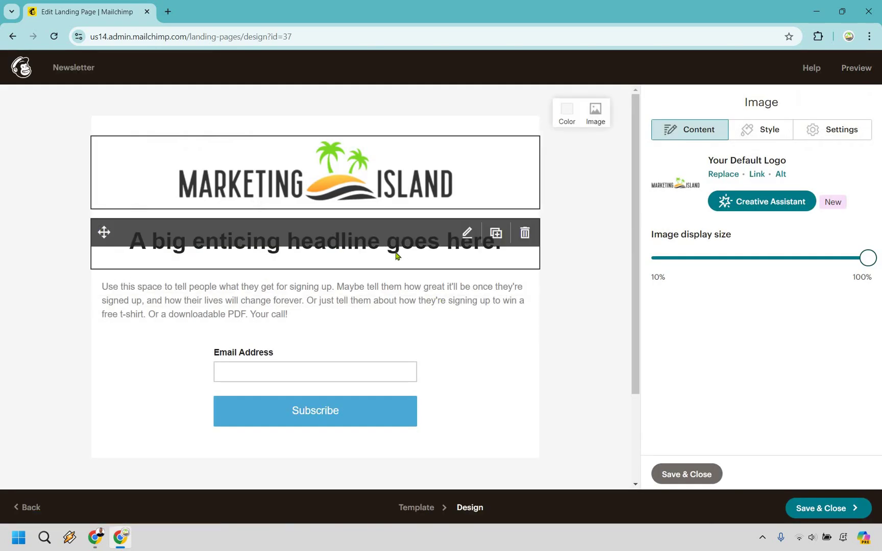
left_click(401, 254)
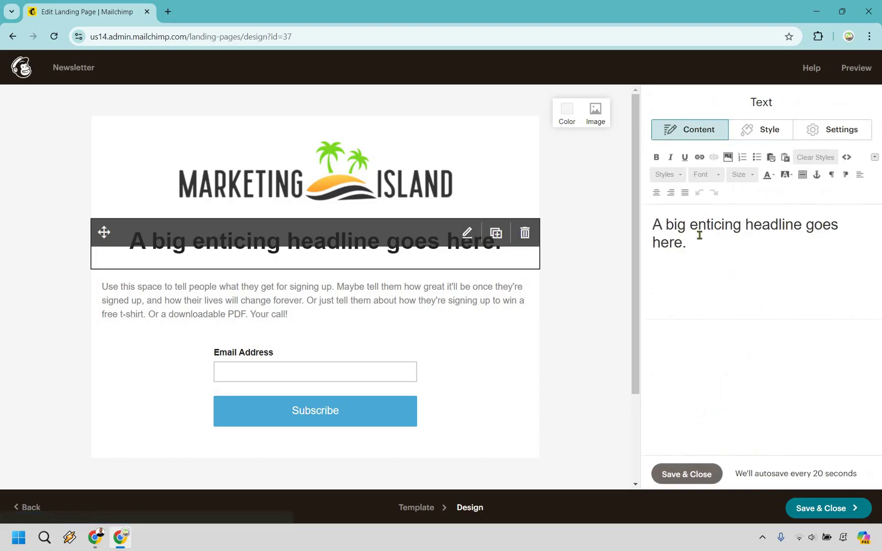
left_click_drag(655, 226, 750, 262)
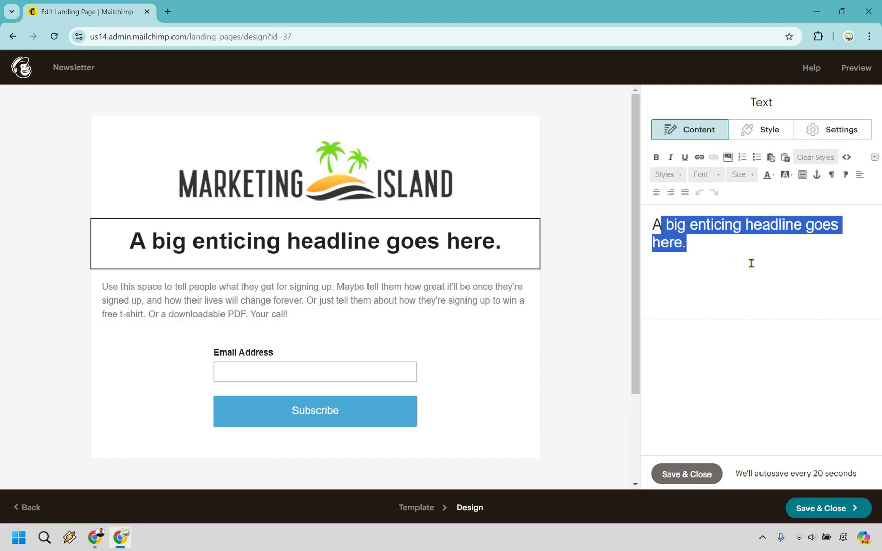
type("Join The Marketing Island Newsletter")
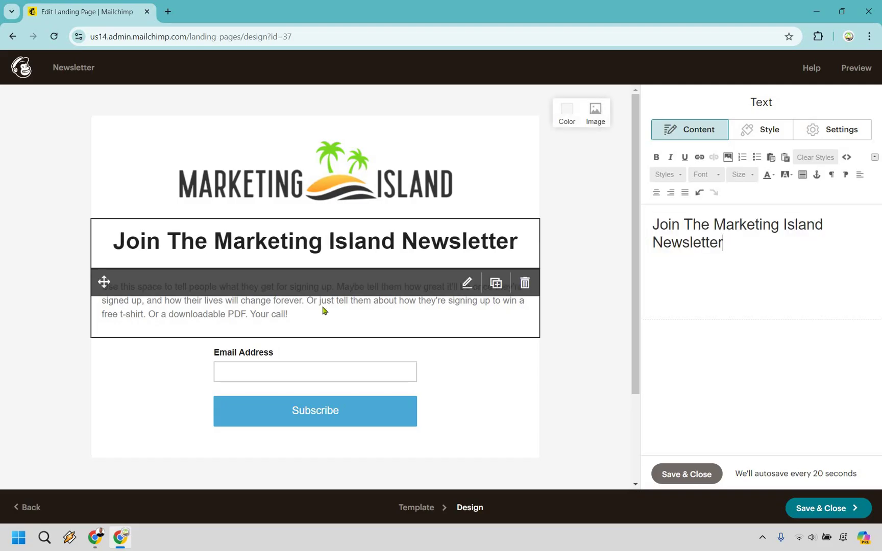
- Replace the placeholder body text with the pasted newsletter signup pitch
left_click(324, 309)
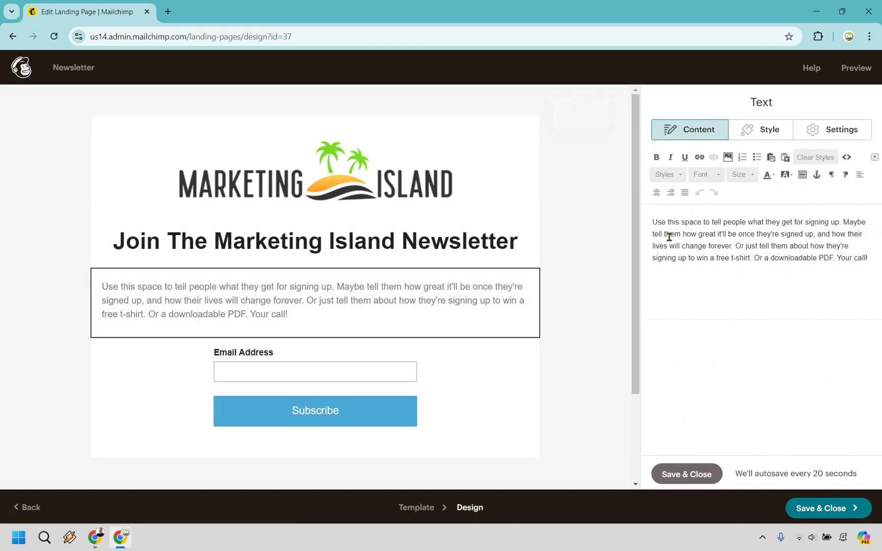
left_click_drag(670, 234, 868, 261)
key("ctrl+a")
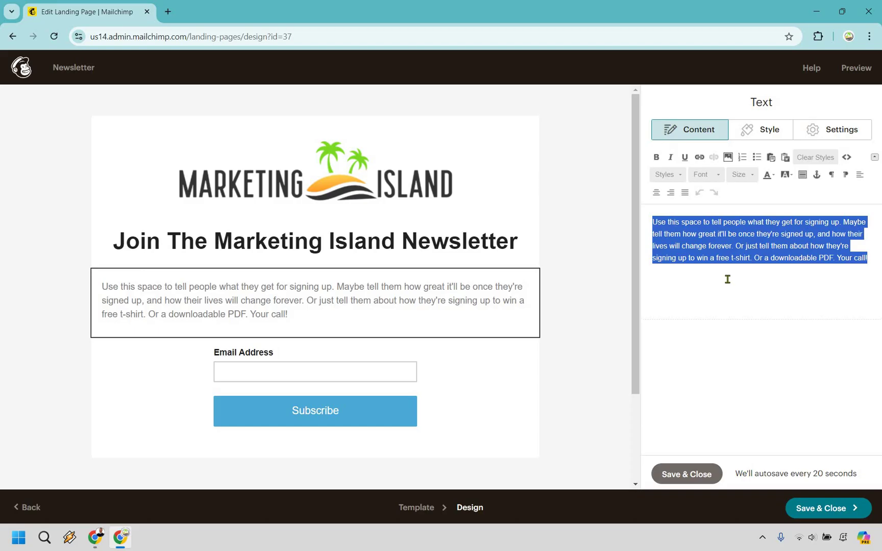
type("Enter your best email below to receive updates about our newest software tutorials, reviews, and demos... along with some exclusive deals and discounts.")
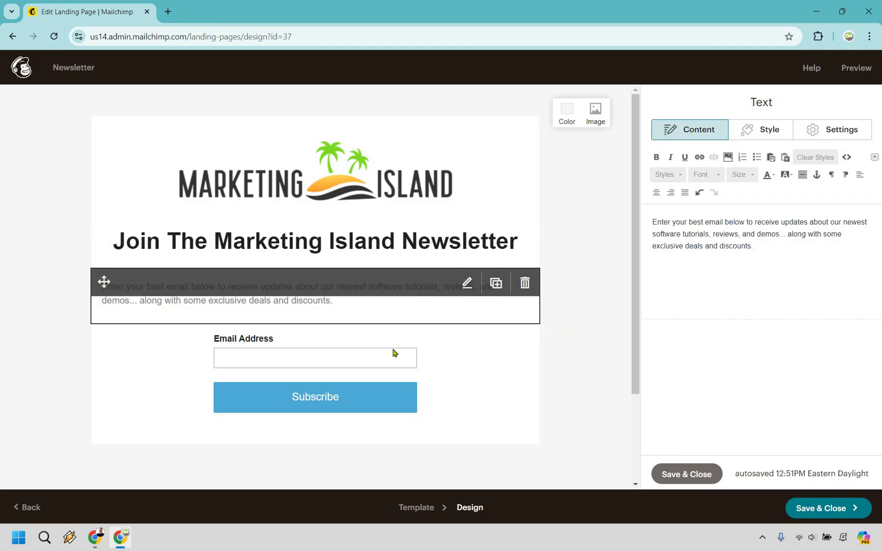
left_click(360, 365)
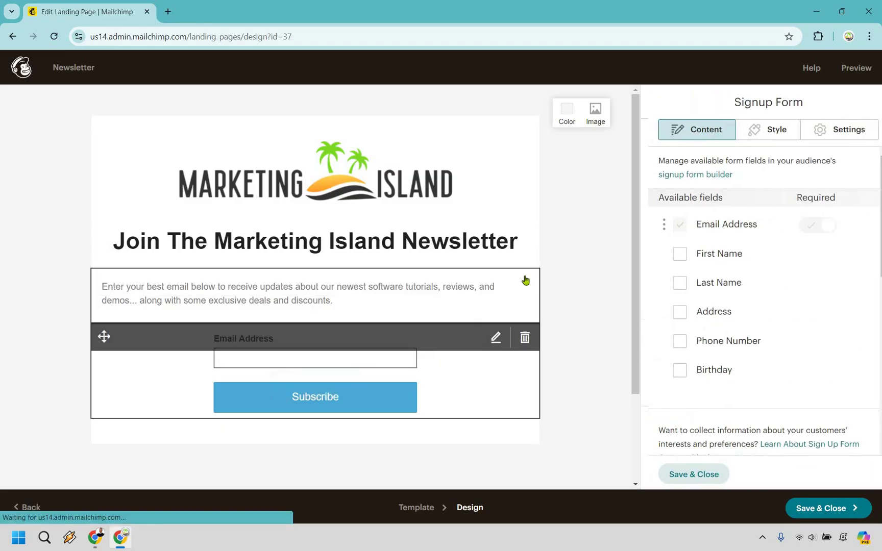
left_click(672, 255)
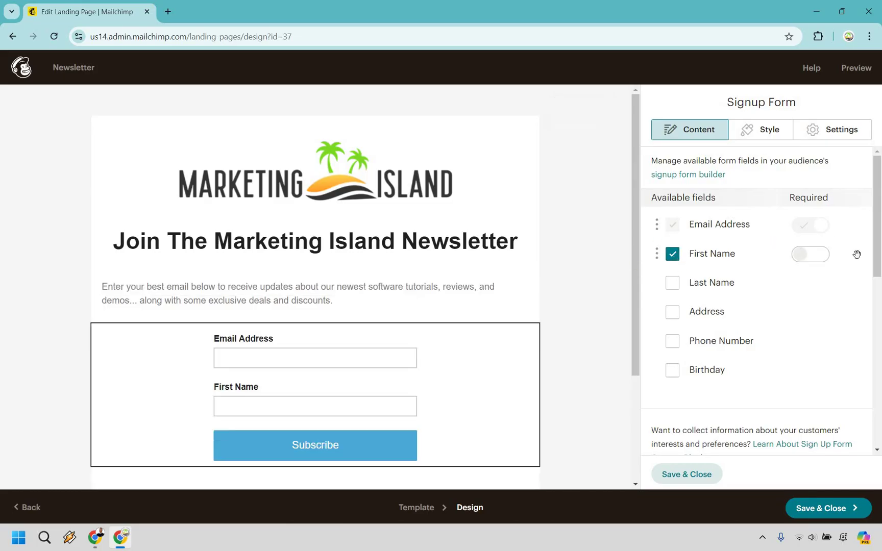
left_click(733, 274)
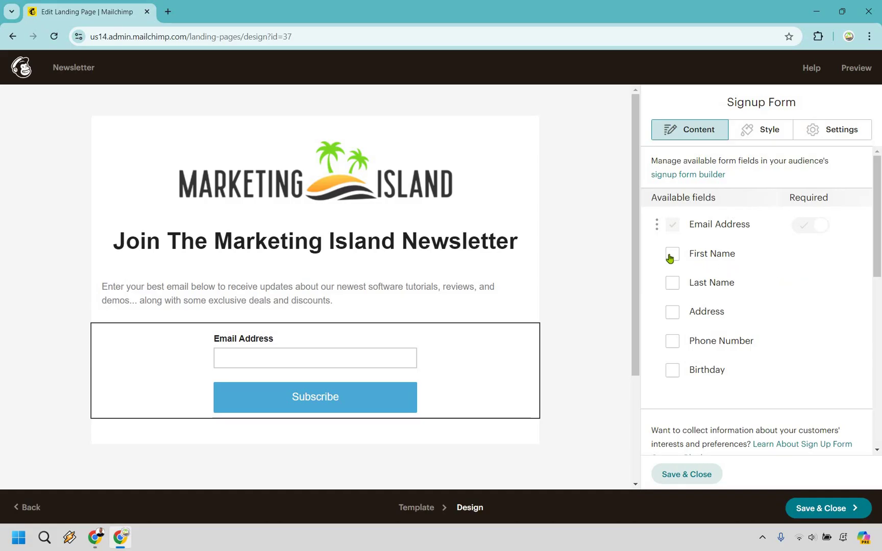
left_click(674, 286)
left_click(676, 312)
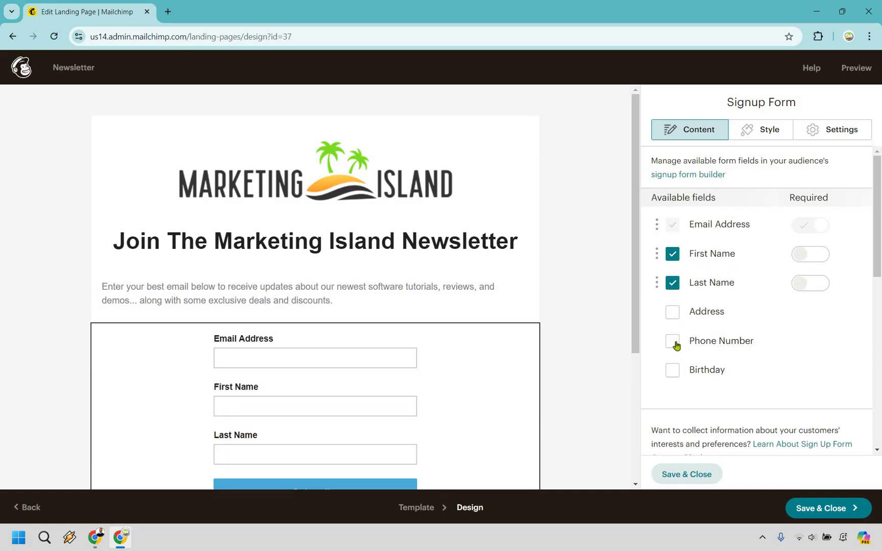
left_click(673, 371)
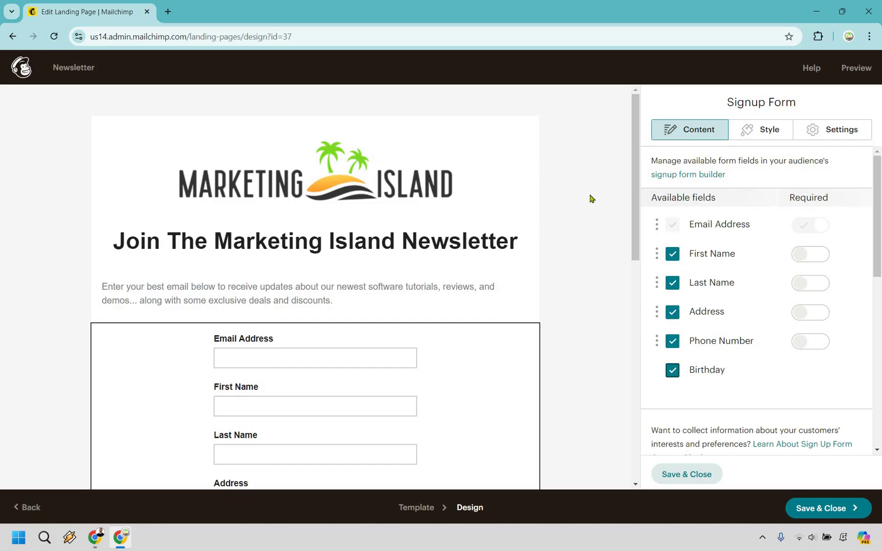
scroll(595, 196, "down", 5)
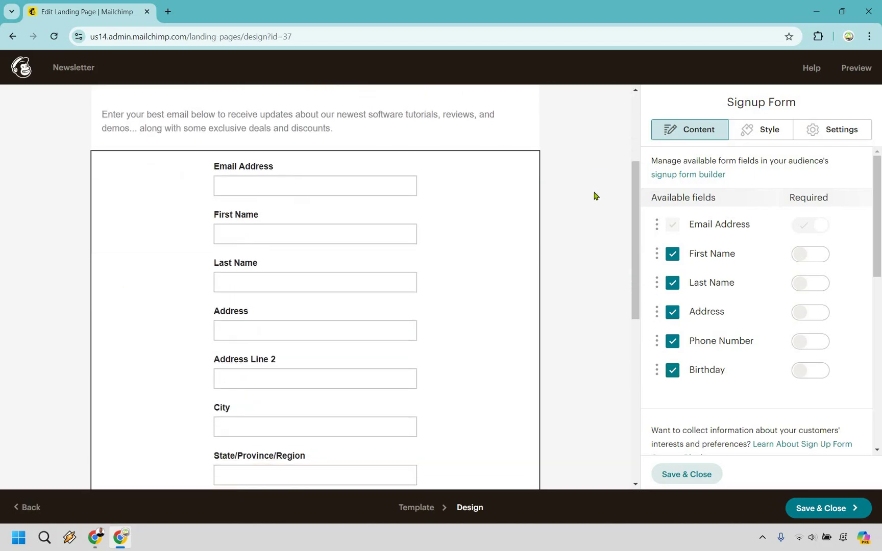
scroll(595, 195, "down", 3)
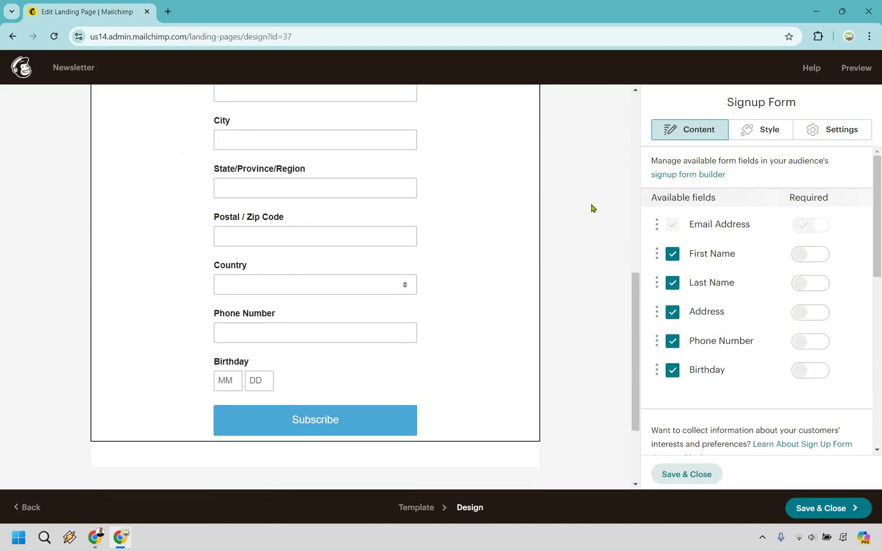
scroll(592, 208, "up", 1)
scroll(592, 208, "up", 4)
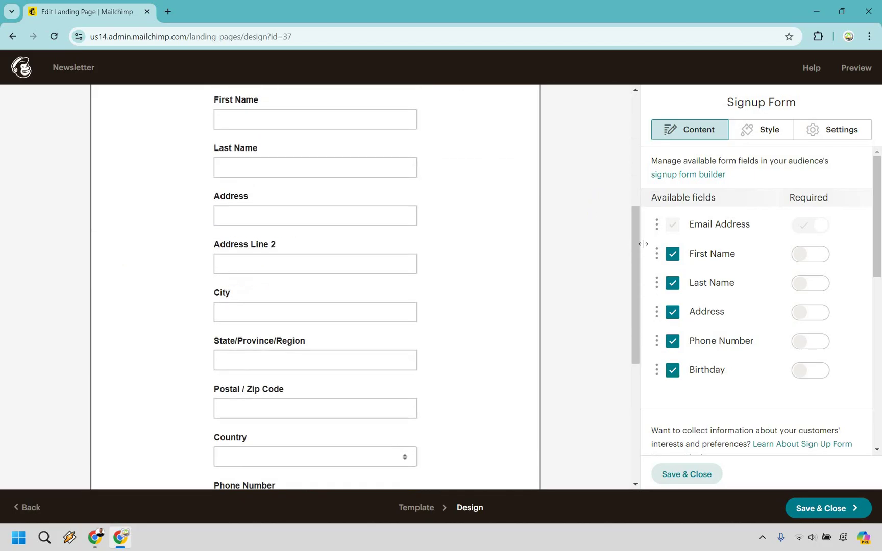
left_click(671, 253)
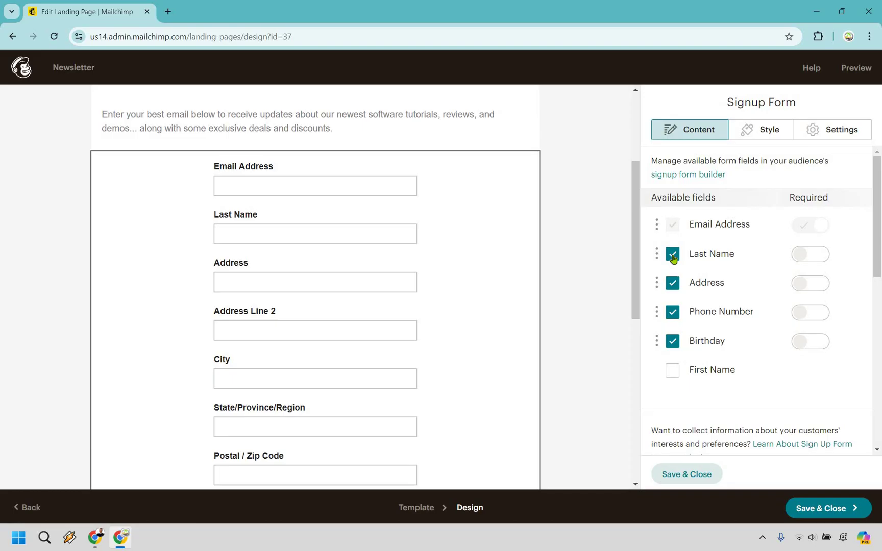
left_click(672, 254)
left_click(672, 253)
left_click(672, 254)
left_click(672, 254)
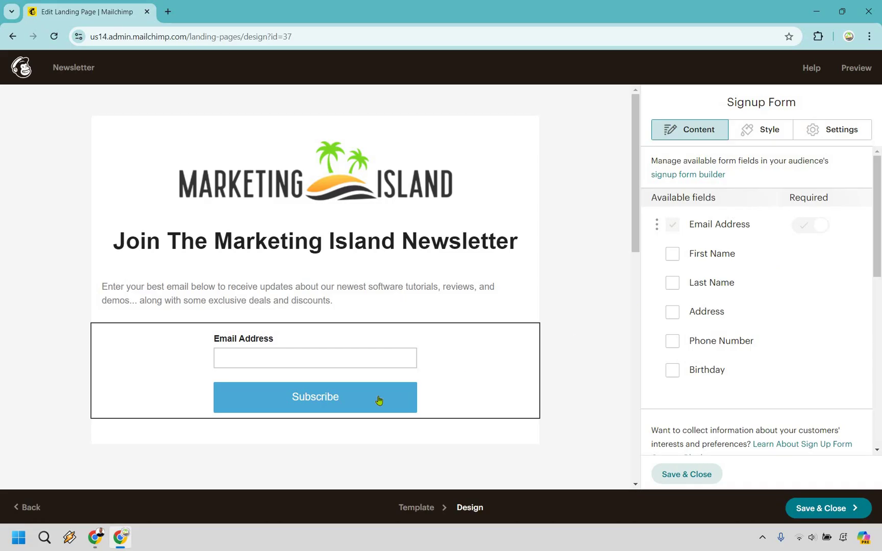
left_click(361, 406)
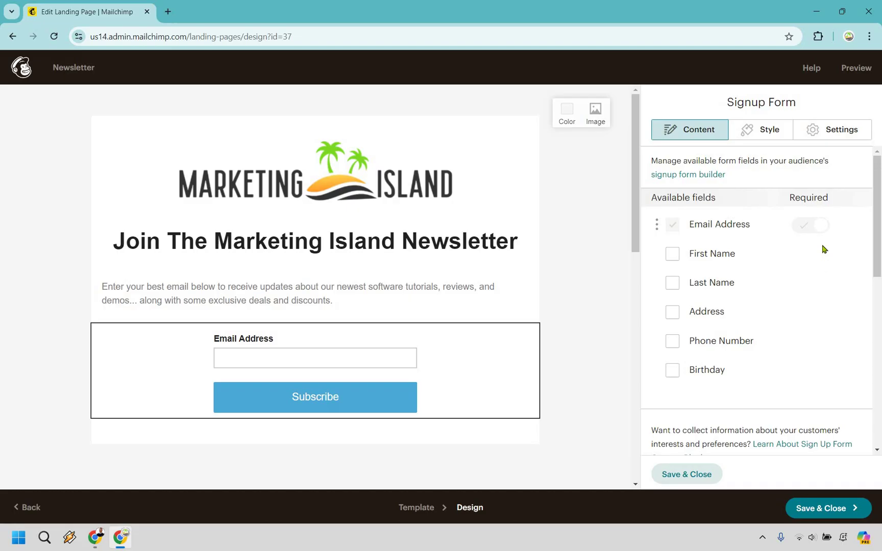
- Change the subscribe button wording to 'Click Here To Subscribe'
scroll(805, 250, "down", 7)
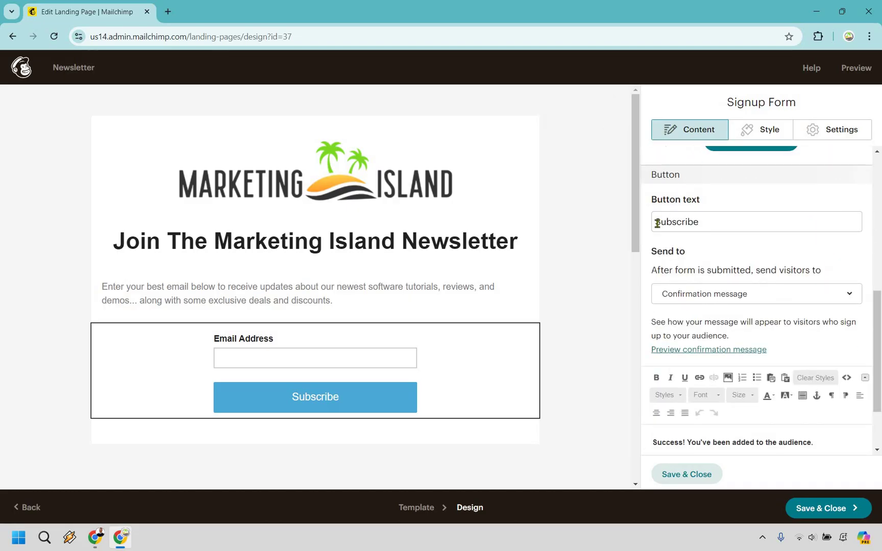
left_click(656, 223)
type("Click Here To")
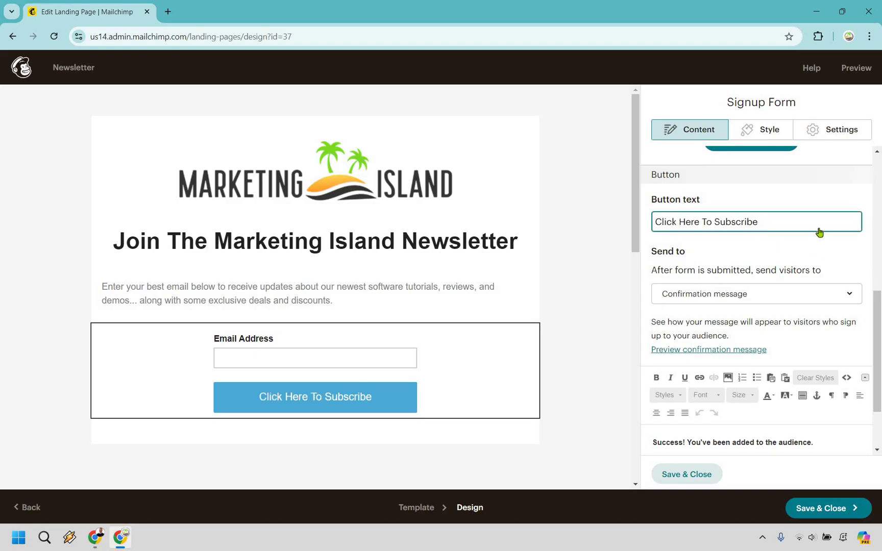
scroll(814, 235, "down", 1)
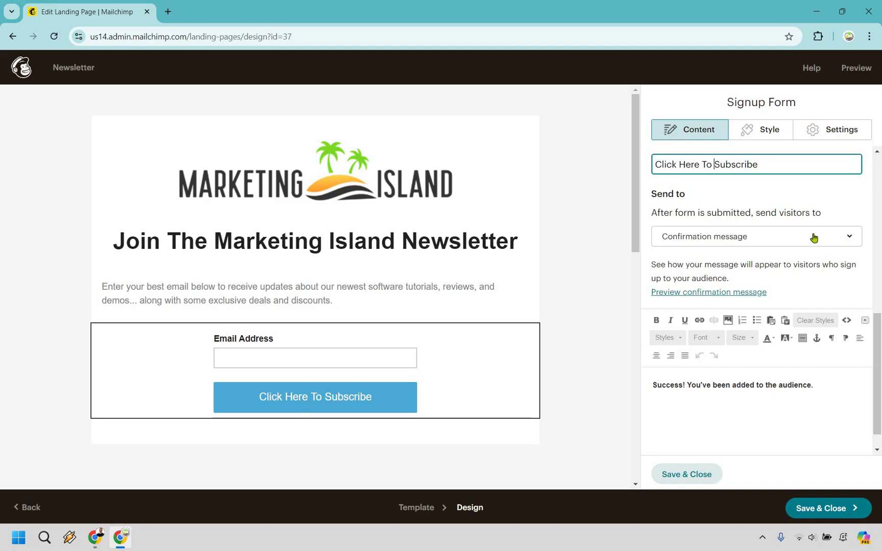
- Keep the confirmation message as the post-submit destination, fix its text, and save the form
left_click(814, 237)
left_click(814, 237)
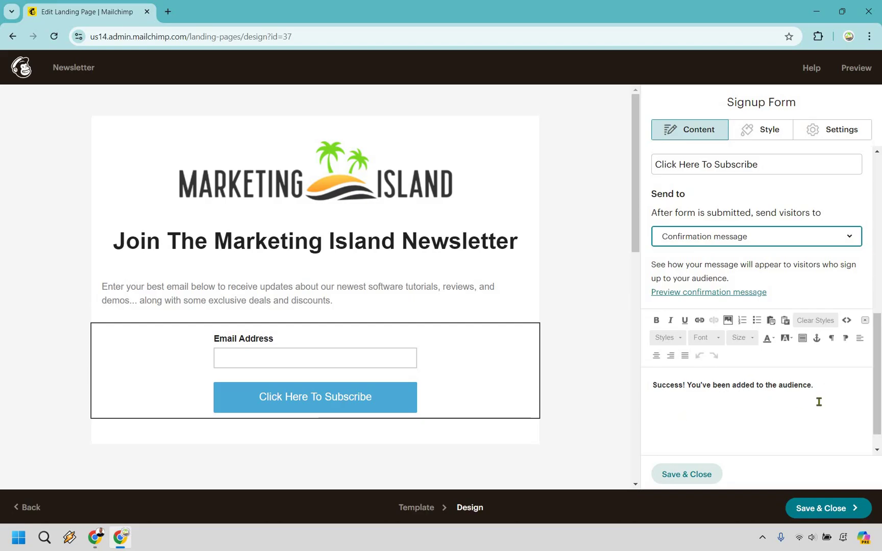
left_click_drag(803, 384, 816, 384)
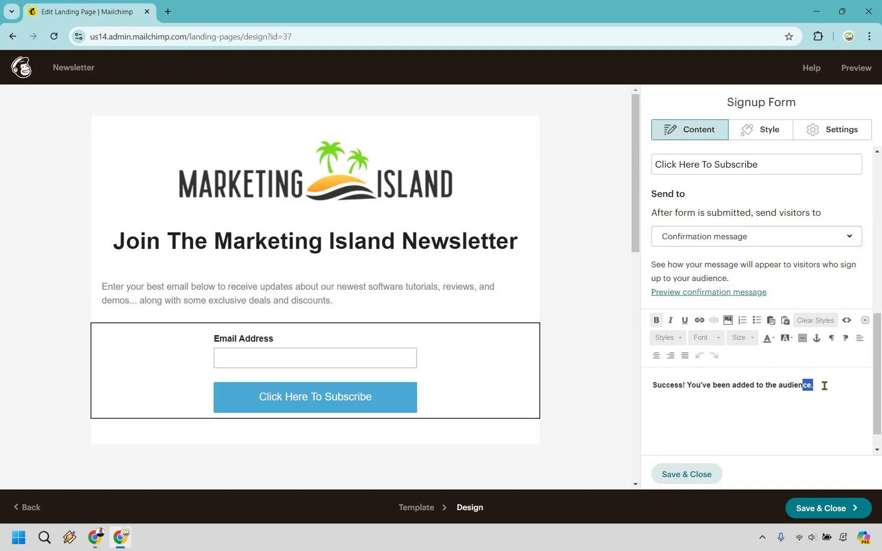
key("Right")
scroll(814, 302, "up", 10)
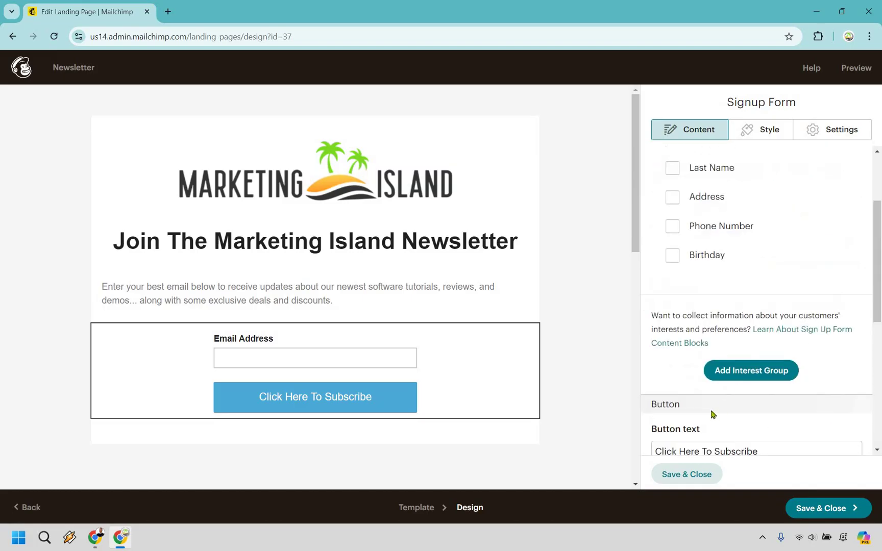
key("Return")
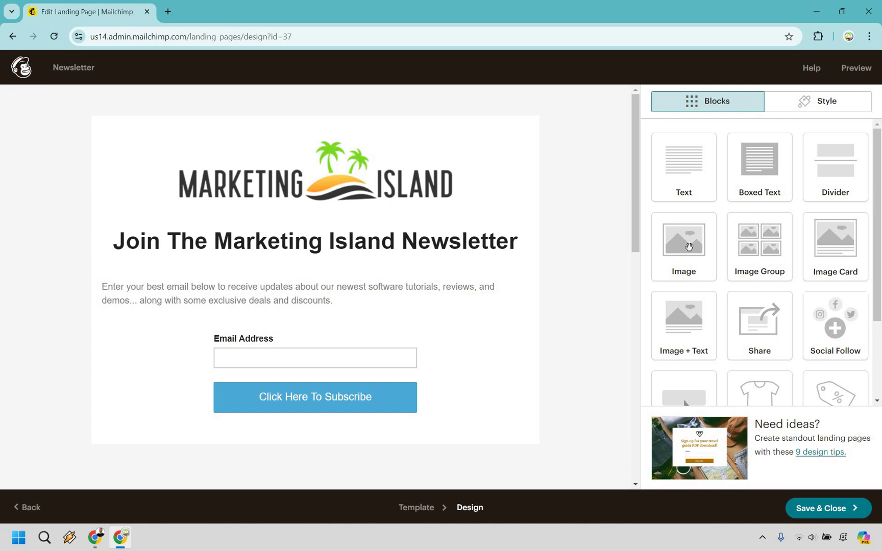
left_click_drag(413, 262, 471, 290)
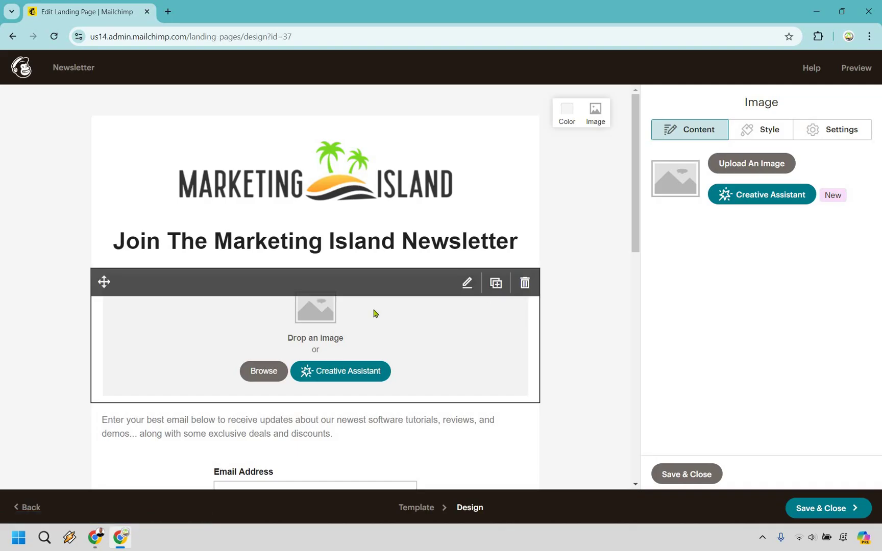
left_click(524, 282)
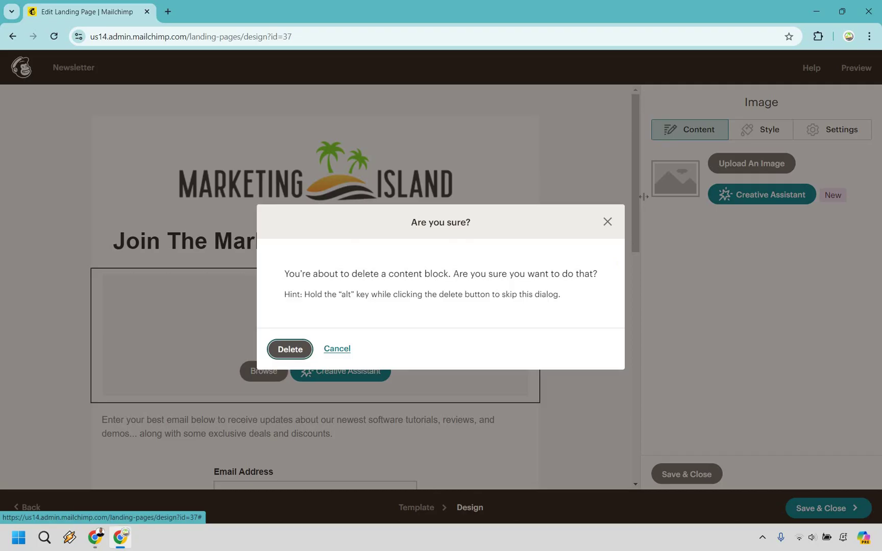
left_click(290, 350)
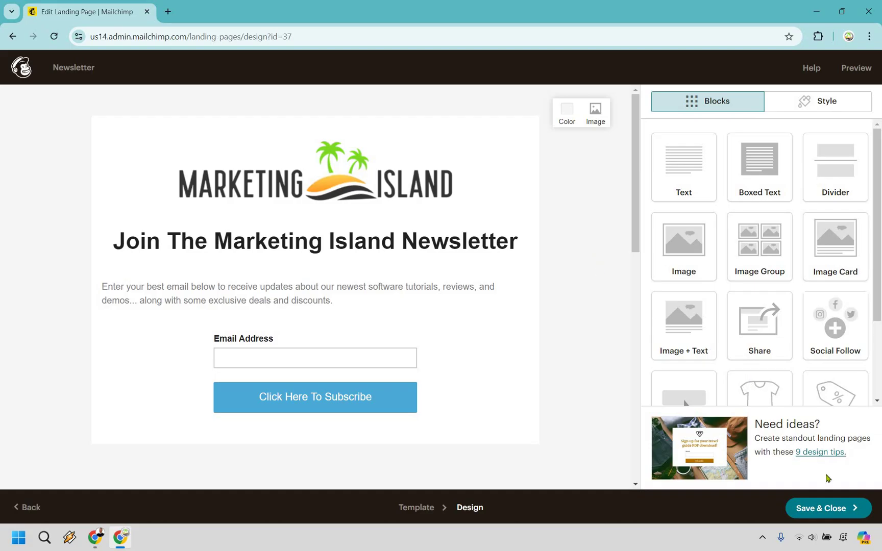
left_click(832, 513)
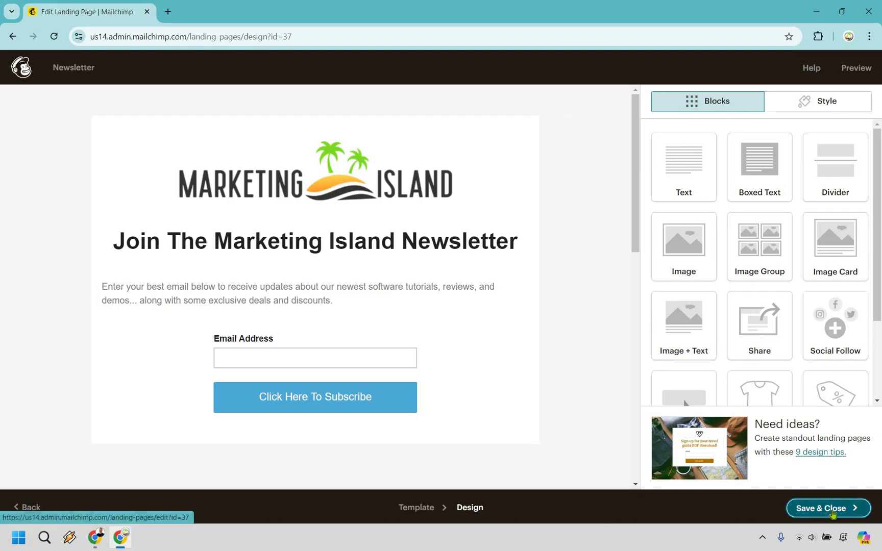
- Review the Newsletter landing page overview and publish the page
scroll(447, 307, "down", 2)
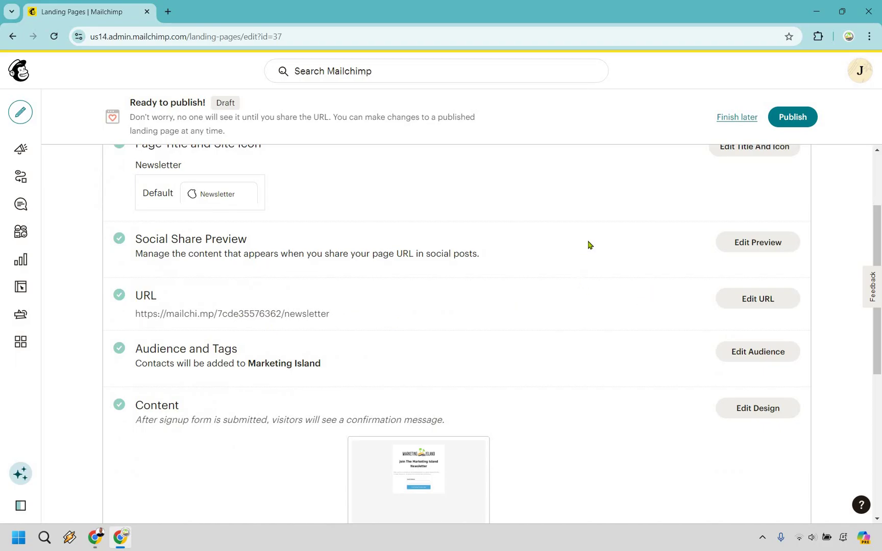
scroll(301, 288, "down", 1)
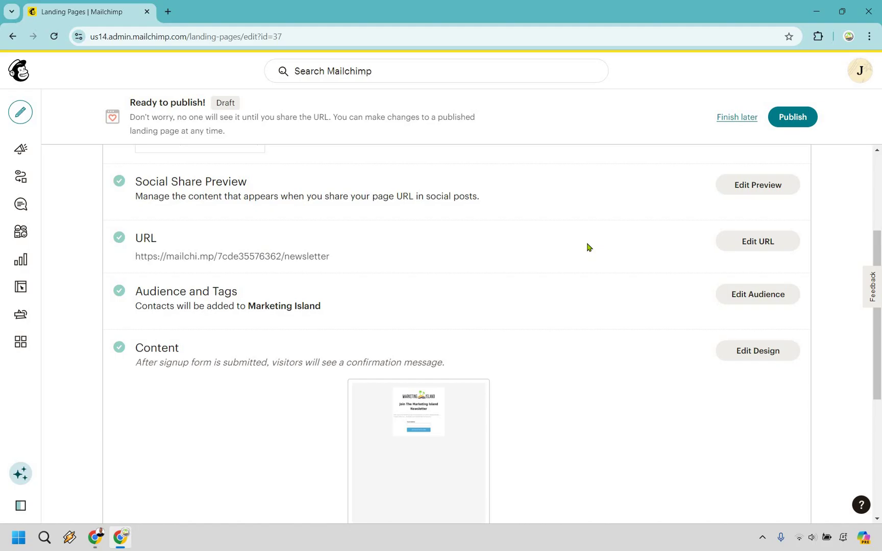
scroll(587, 246, "down", 5)
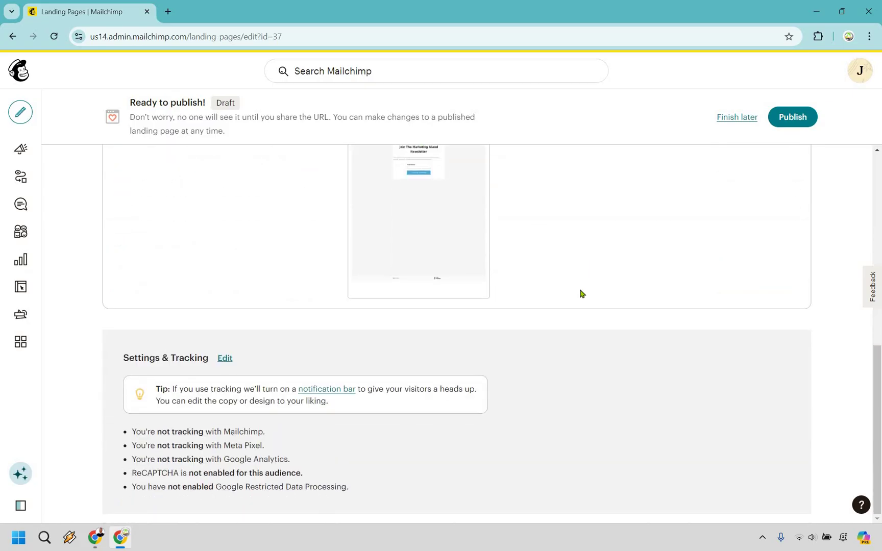
scroll(582, 294, "up", 10)
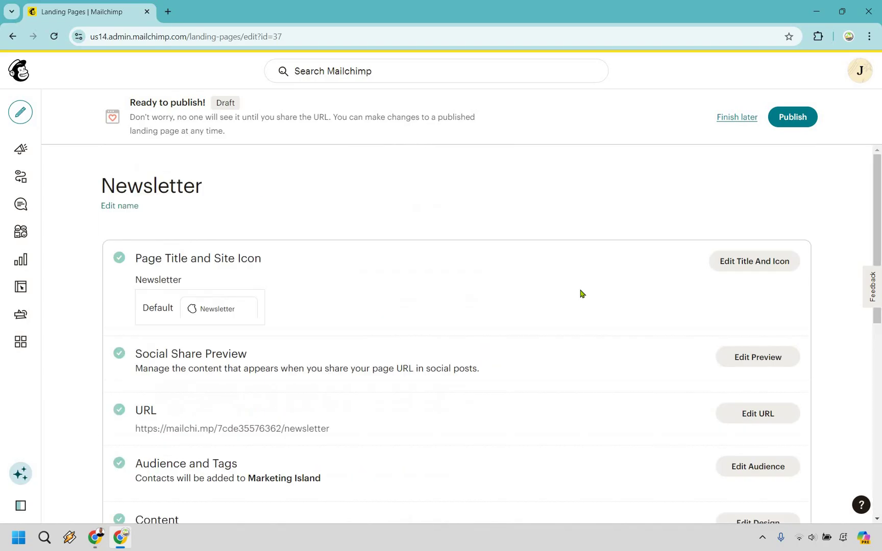
left_click(795, 117)
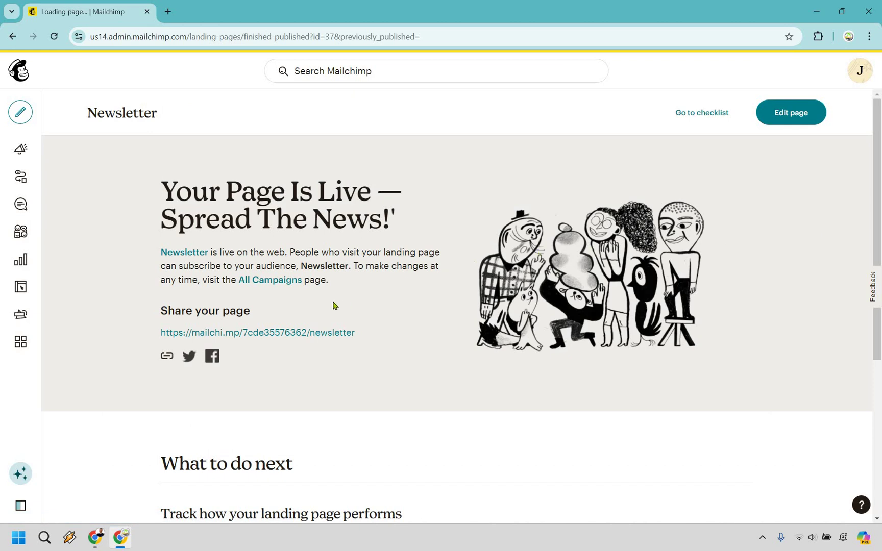
- Open the live Newsletter page, submit a test email signup, then close that tab
left_click(321, 332)
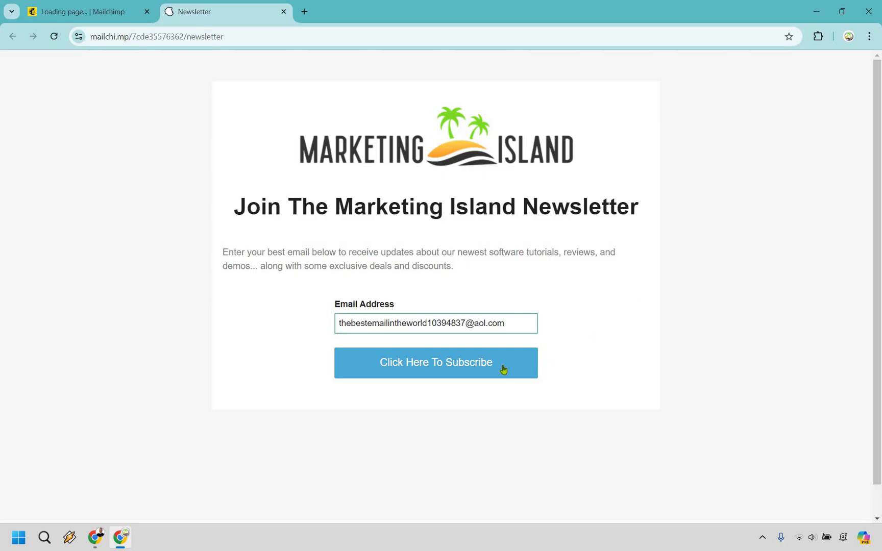
key("Return")
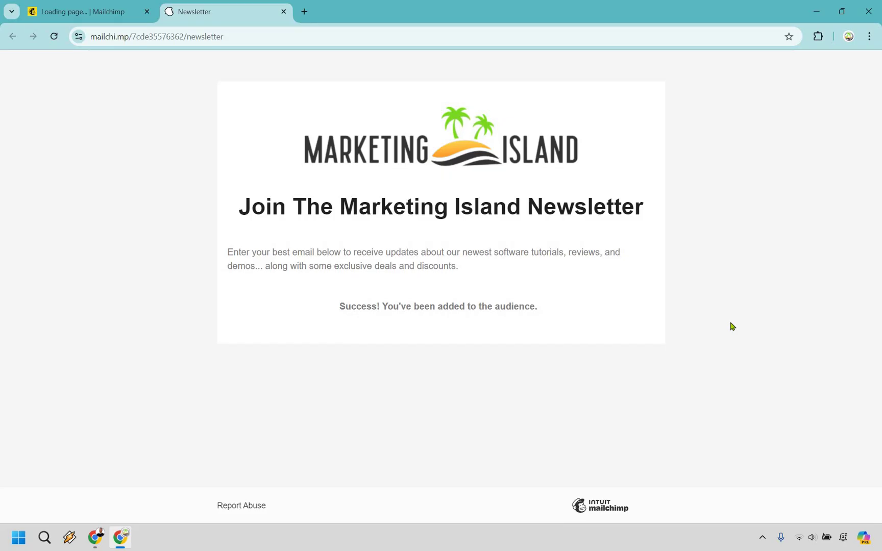
left_click(285, 11)
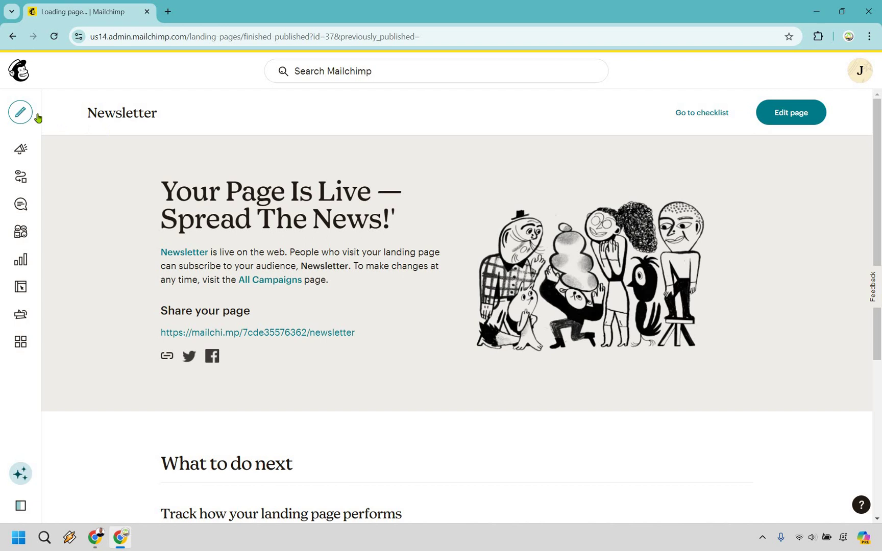
- Create a new Regular email campaign with Design Email from the Create menu
mouse_move(52, 117)
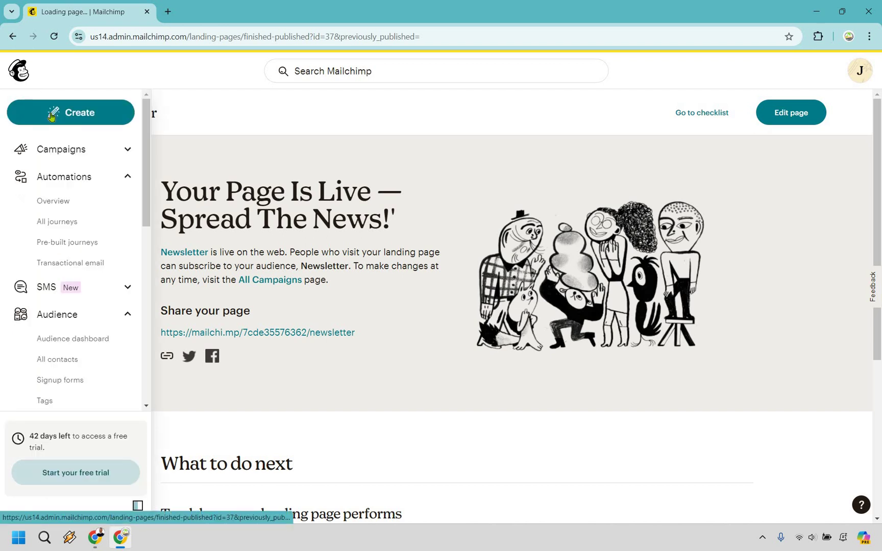
left_click(51, 117)
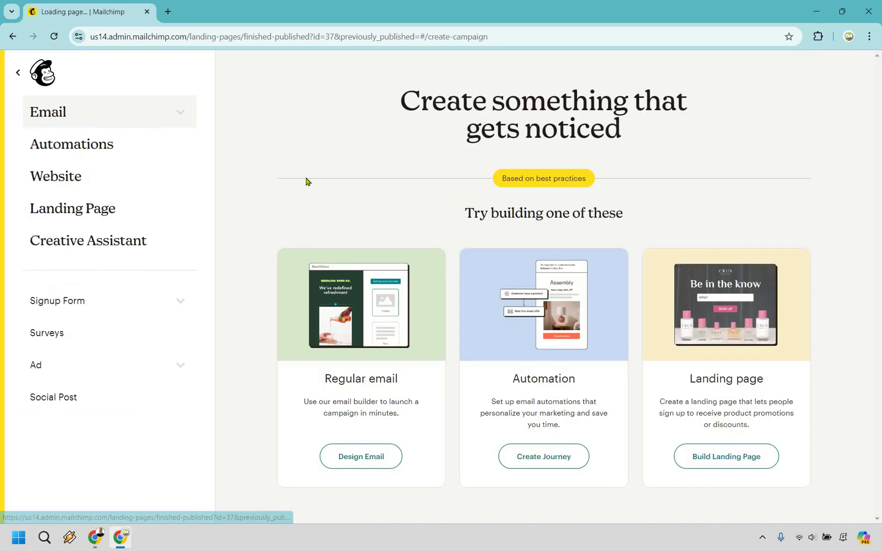
left_click(365, 453)
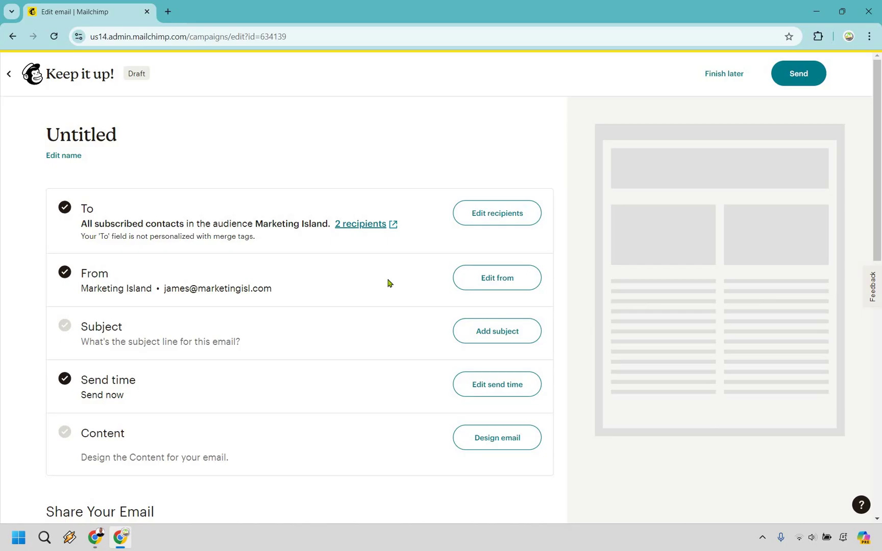
- Enter subject 'How To Create Pixar Videos' and preview text 'You're going to love this one.' and save
left_click(499, 334)
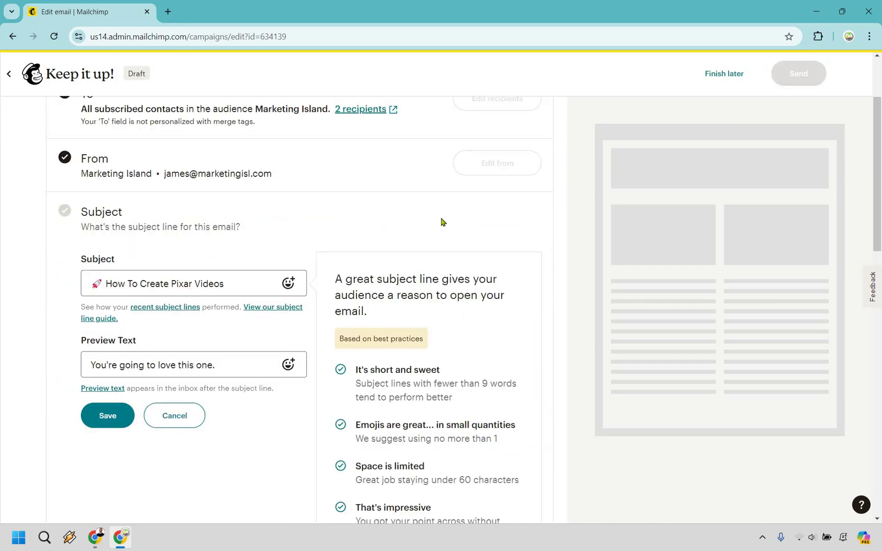
scroll(284, 159, "down", 1)
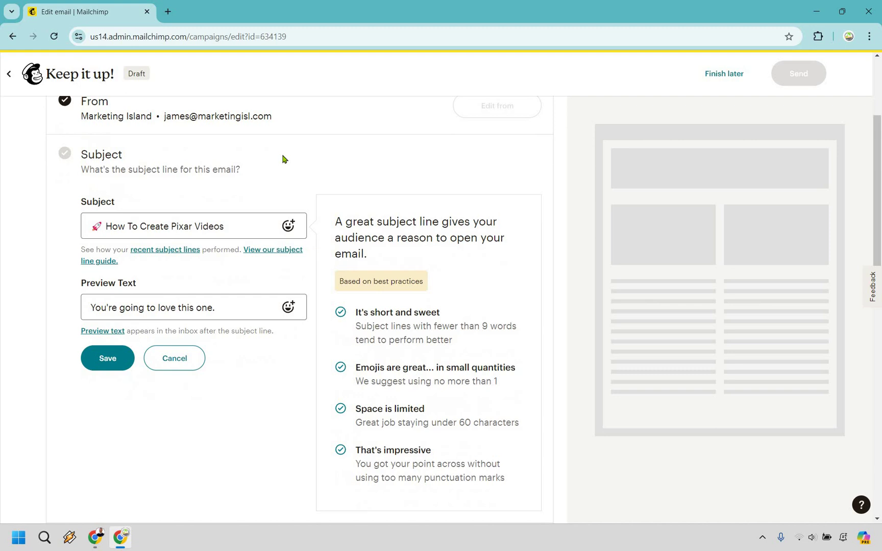
left_click(229, 304)
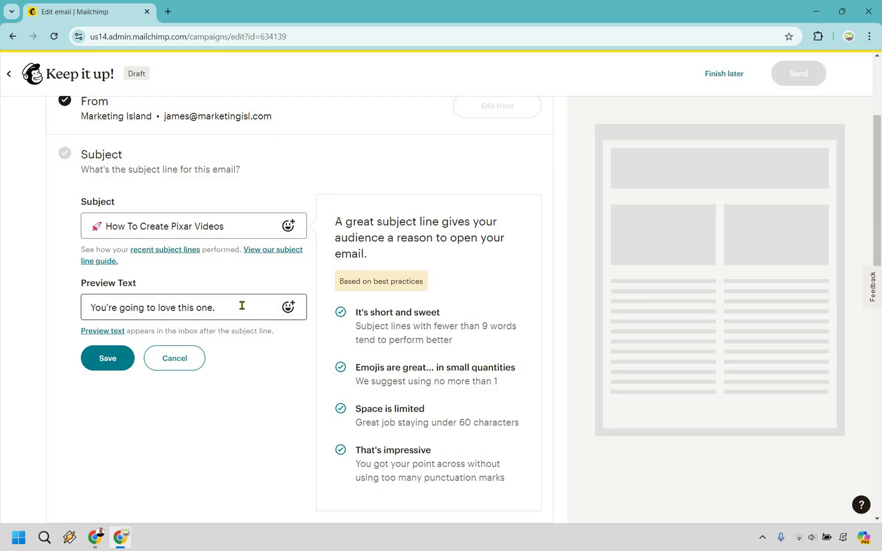
left_click(252, 230)
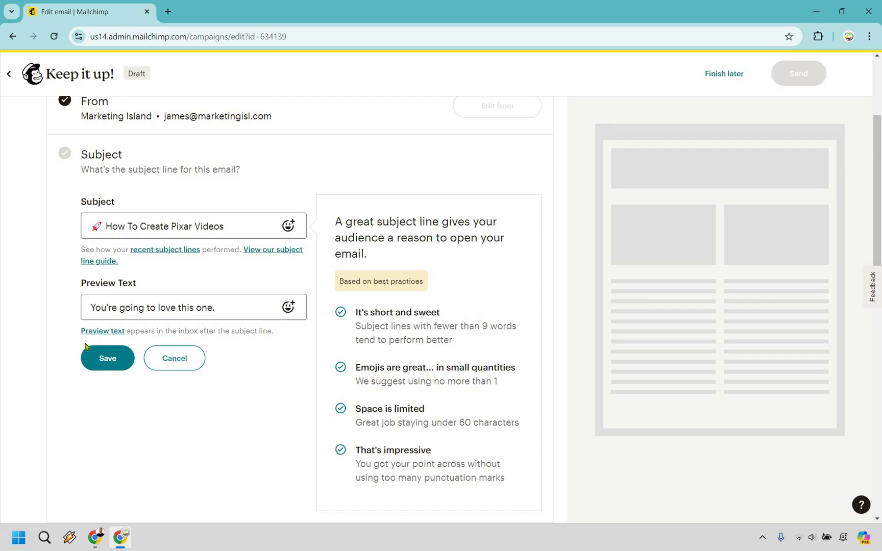
key("Return")
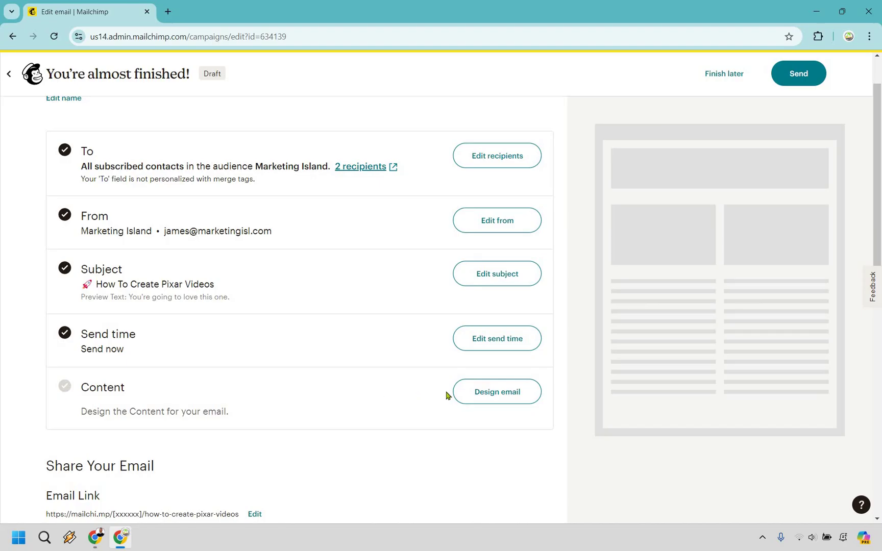
- Begin the design from the Start from scratch template and add a Paragraph block below the logo
left_click(495, 397)
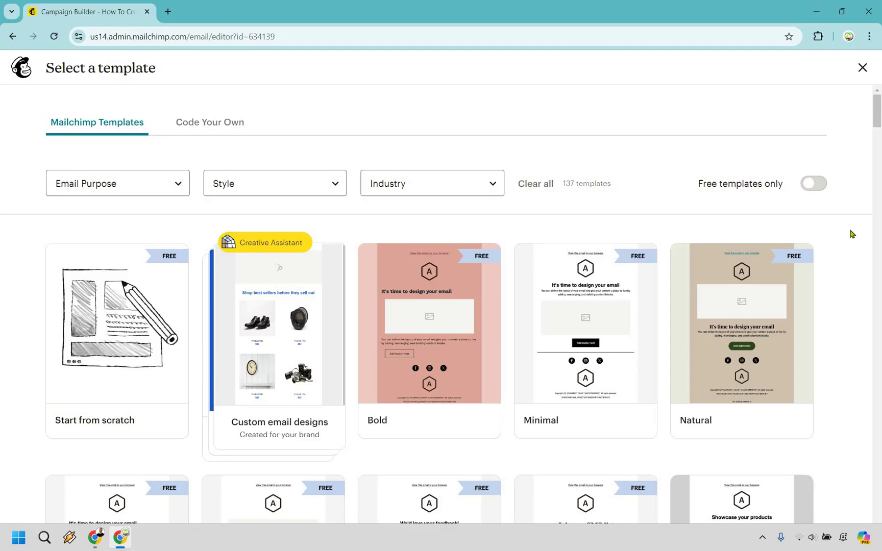
scroll(851, 229, "down", 10)
scroll(851, 229, "down", 15)
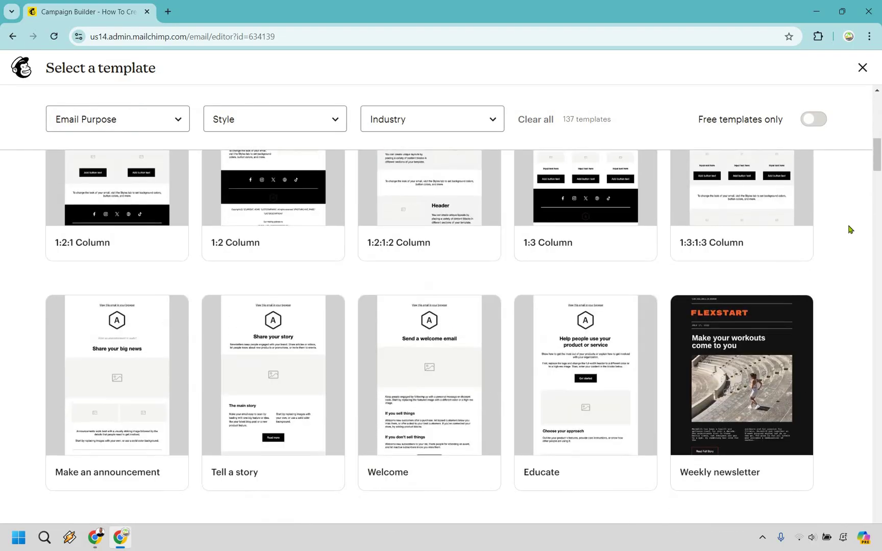
scroll(851, 229, "down", 9)
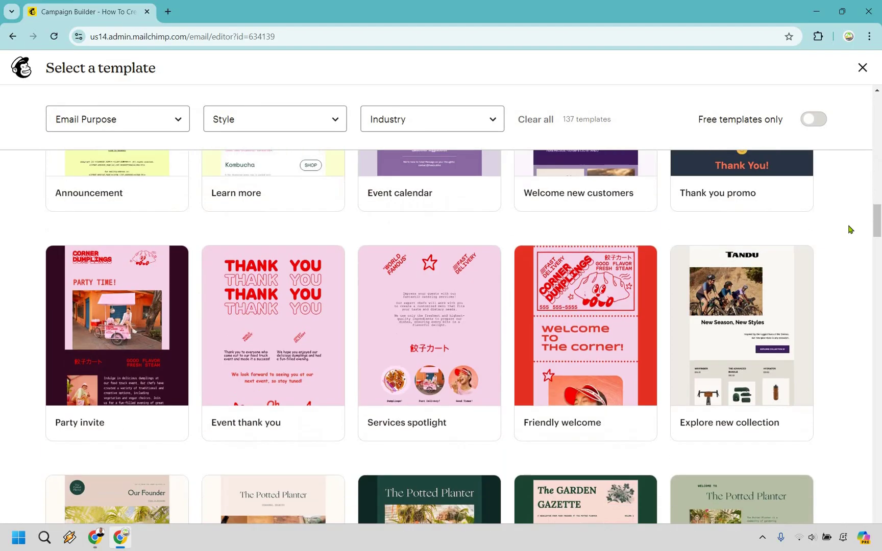
scroll(851, 230, "up", 10)
scroll(850, 229, "up", 20)
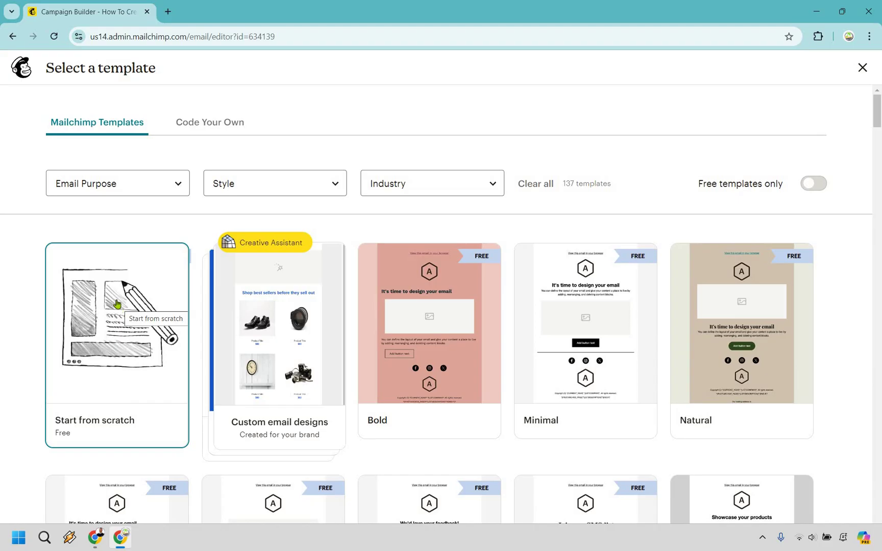
left_click(127, 275)
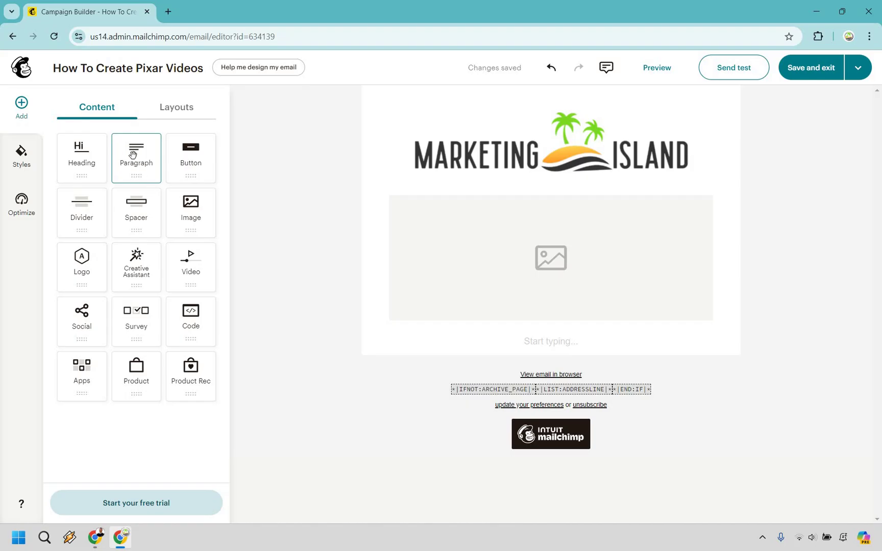
left_click_drag(132, 156, 622, 251)
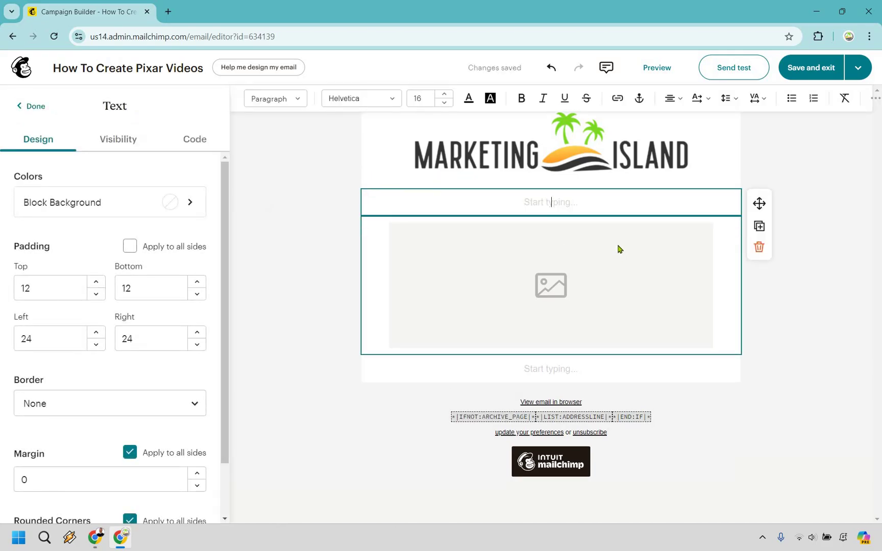
- Paste the Pixar-videos body copy into the text block and left-align it
type("Ever dreamed of creating Pixar-like 3D videos? Imagine bringing your ideas to life with ease. Too good to be true? Think again. ➡Discover the magic here This tool is your ticket to stunning, professional 3D animations. And the best part? It's a lifetime deal. That's right—pay once, use forever. No recurring fees. Think of the possibilities. Eye-catching videos for your business, jaw-dropping content for your audience. All without breaking the bank or spending hours learning complicated software. Curious? You should be. ➡Watch the magic unfold James P.S. Pixar style videos… with a lifetime deal.")
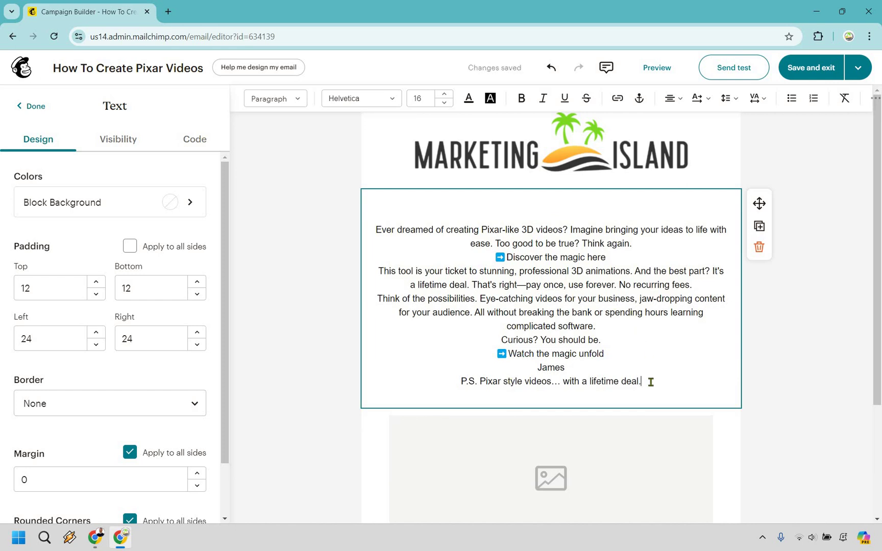
key("shift+Home")
key("shift+Up")
key("shift+Up")
key("shift+Up")
key("shift+Up")
key("shift+Up")
key("shift+Up")
key("shift+Up")
key("shift+Up")
key("shift+Up")
key("shift+Up")
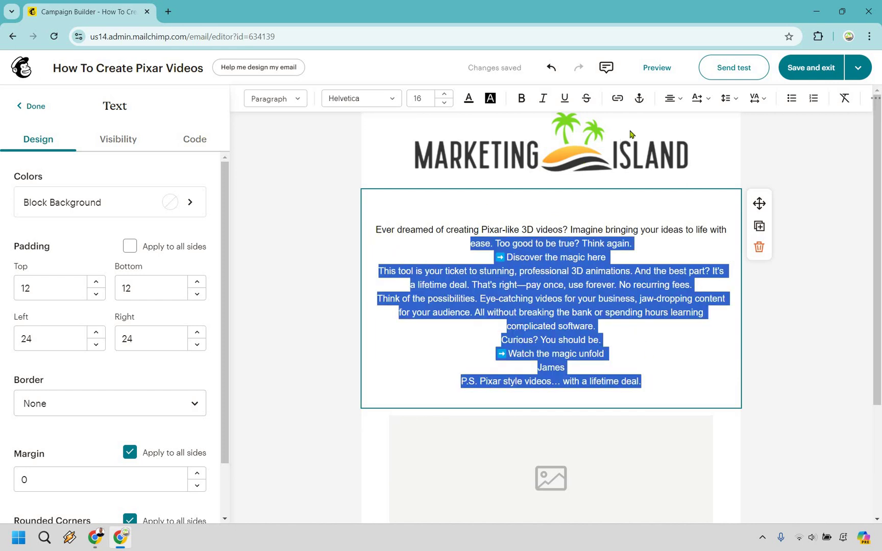
key("shift+Up")
left_click(673, 98)
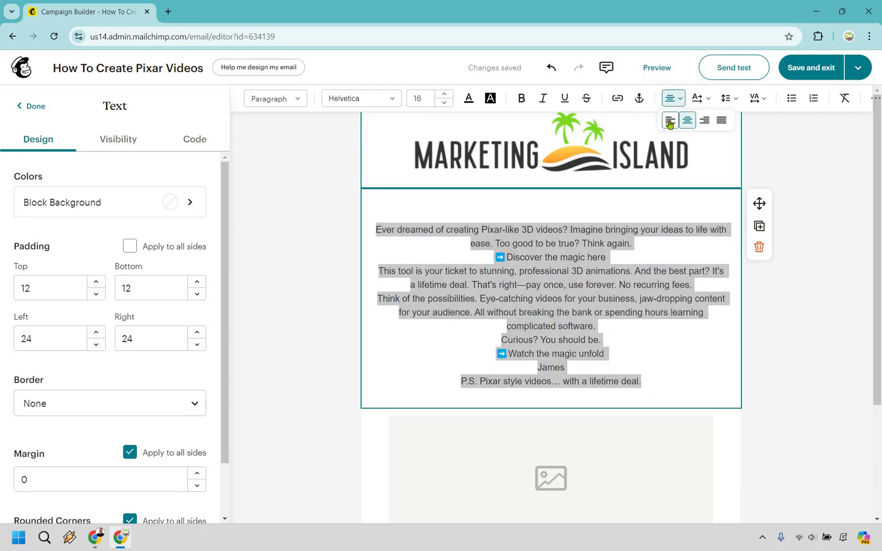
left_click(670, 121)
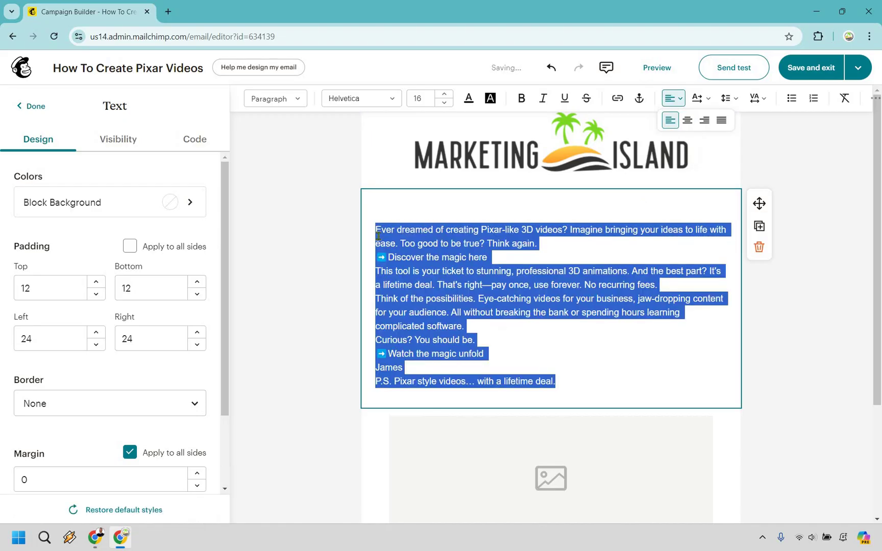
- Split the opening into paragraphs at 'Imagine bringing', 'Too good to be true' and 'Think again.'
left_click(378, 230)
left_click(377, 229)
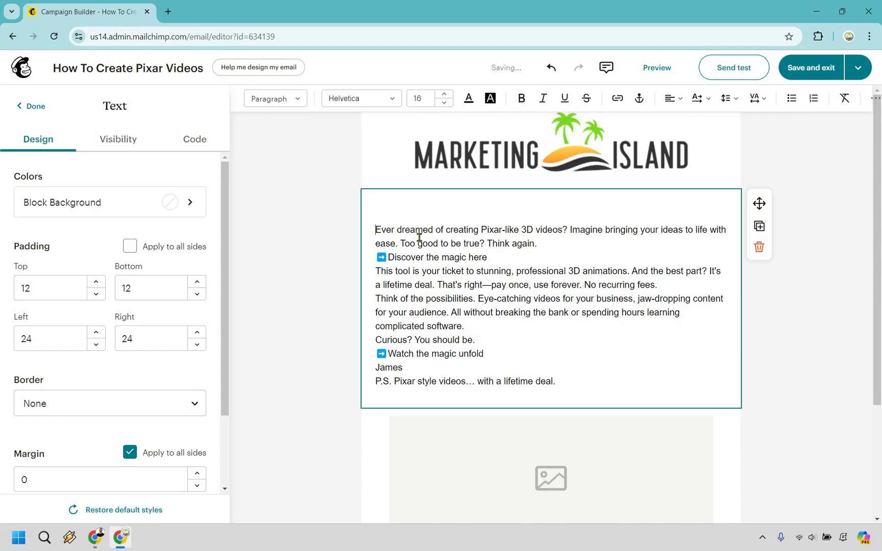
key("BackSpace")
key("BackSpace")
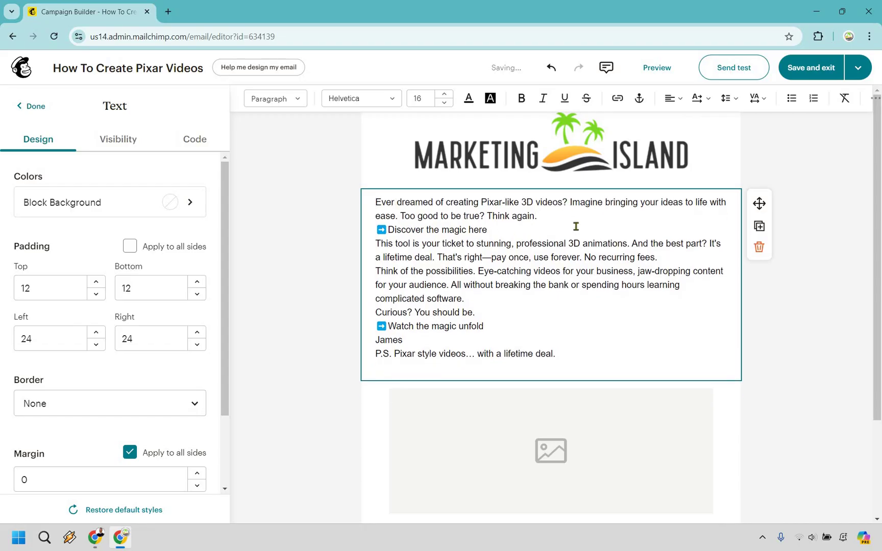
key("Return")
key("Return")
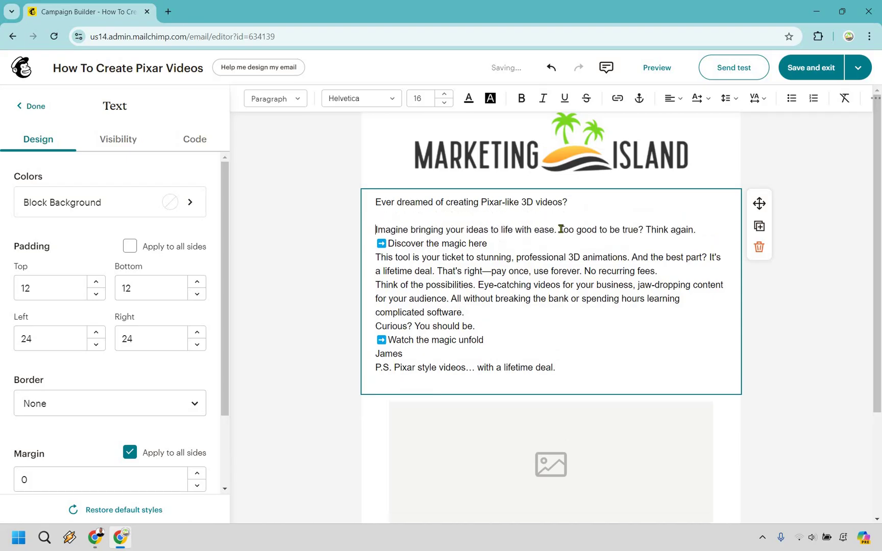
left_click(563, 230)
key("Return")
key("Return")
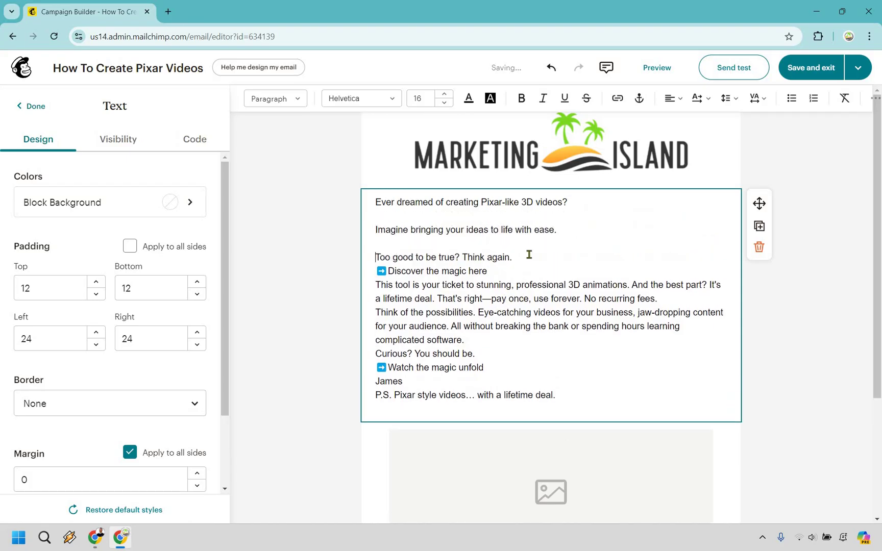
left_click(386, 283)
key("Return")
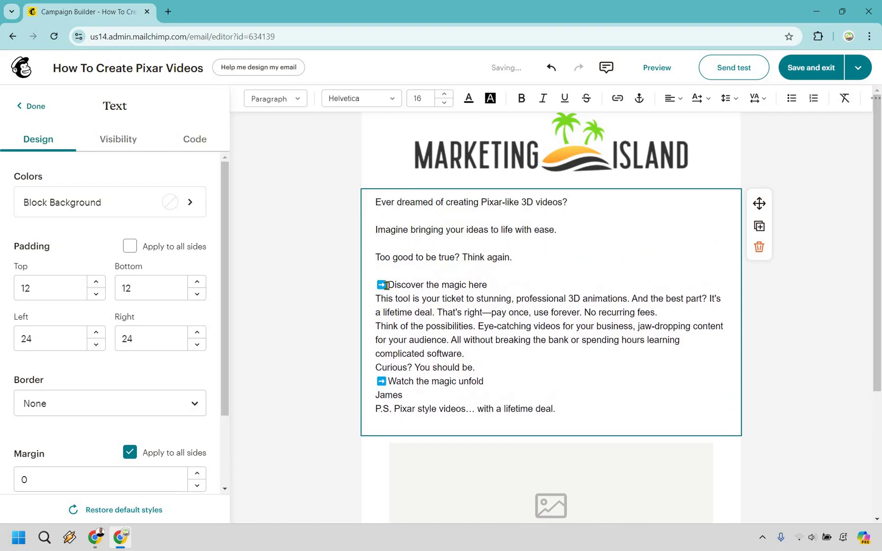
- Add a space and period to the Discover line and split off 'And the best part?'
key("Down")
key("Right")
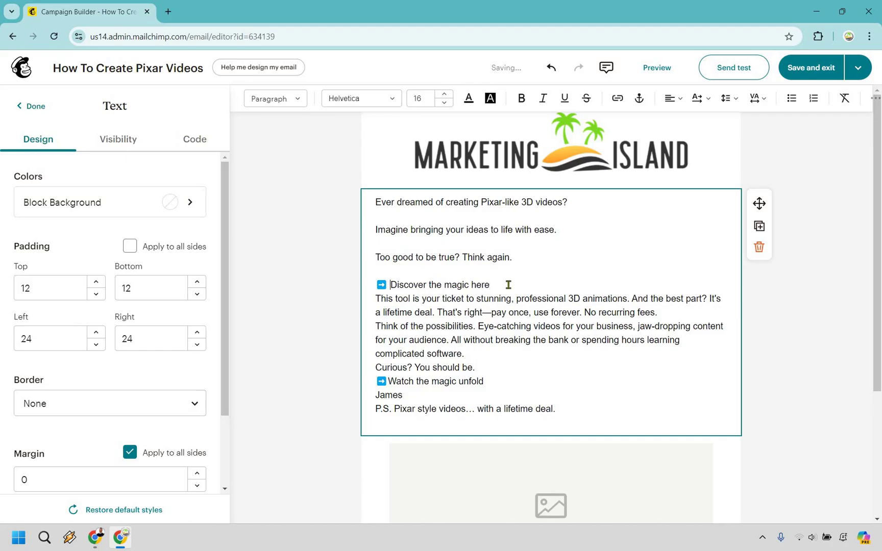
left_click(508, 286)
type(".")
key("Return")
key("Return")
key("Return")
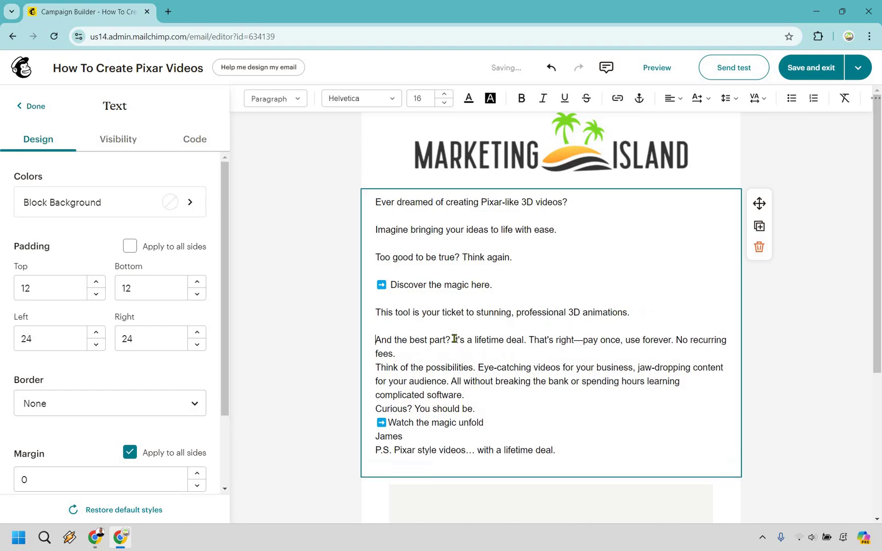
key("ctrl+Right")
key("ctrl+Right")
key("ctrl+Right")
key("ctrl+Right")
key("Return")
key("Return")
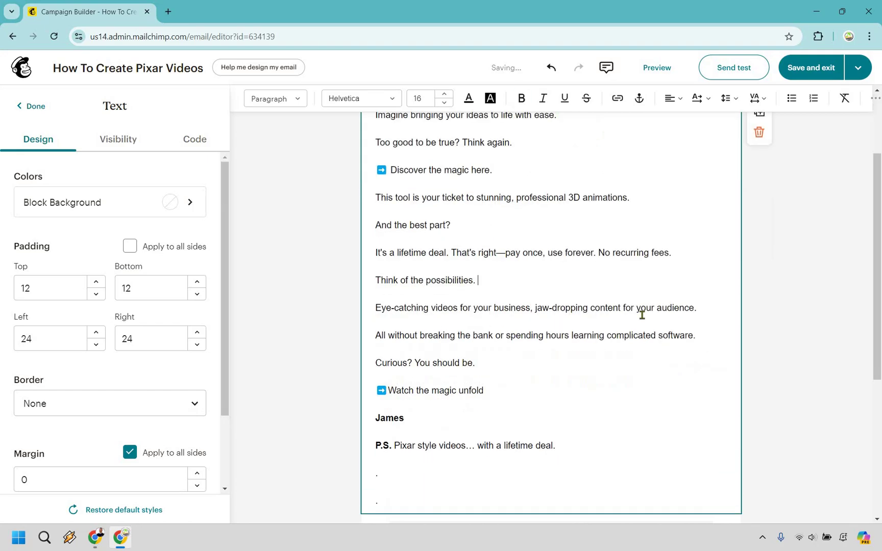
scroll(642, 312, "up", 3)
scroll(641, 312, "down", 1)
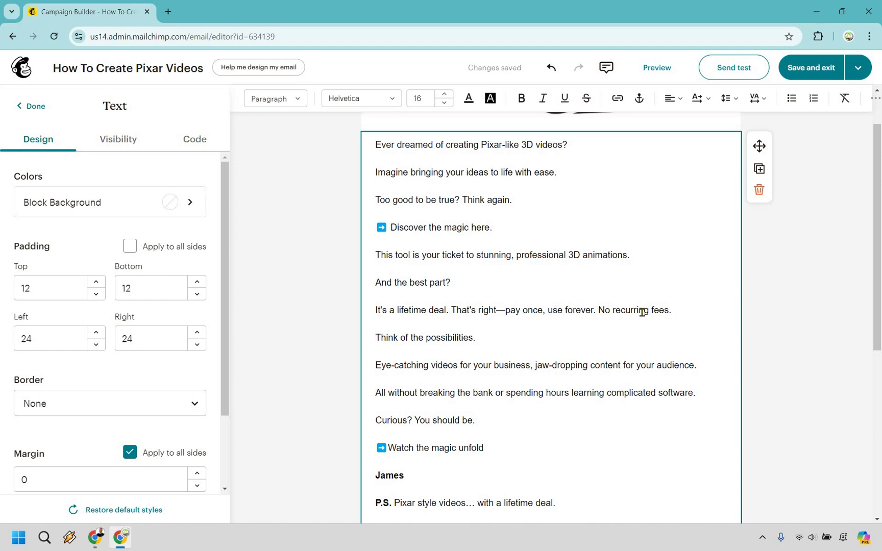
scroll(641, 312, "up", 1)
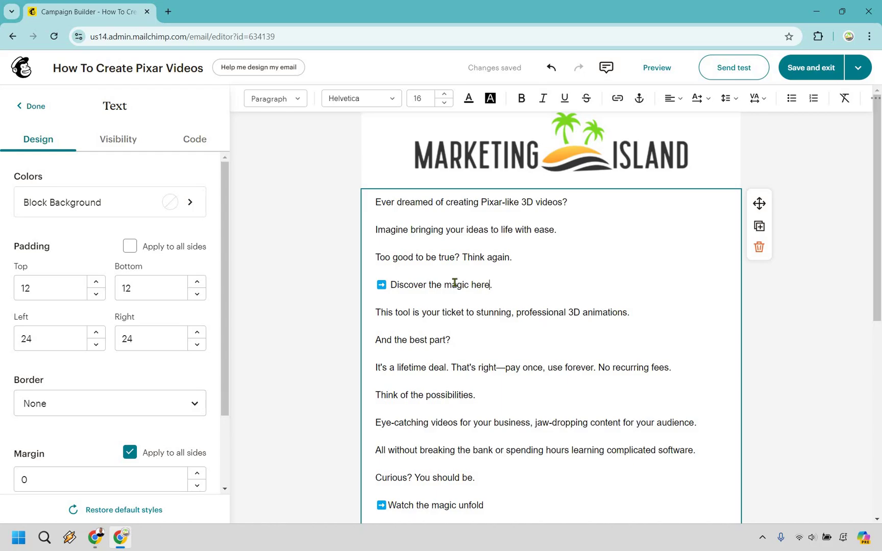
left_click_drag(489, 285, 390, 285)
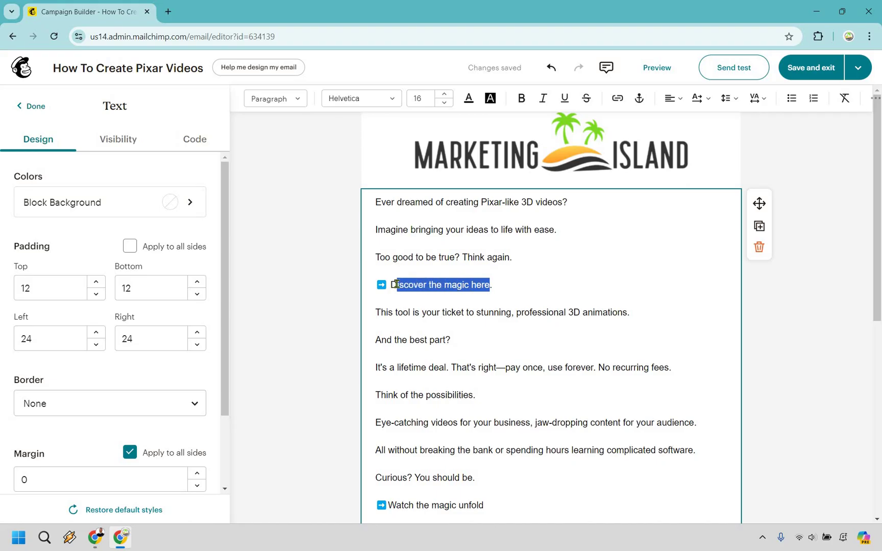
left_click(617, 99)
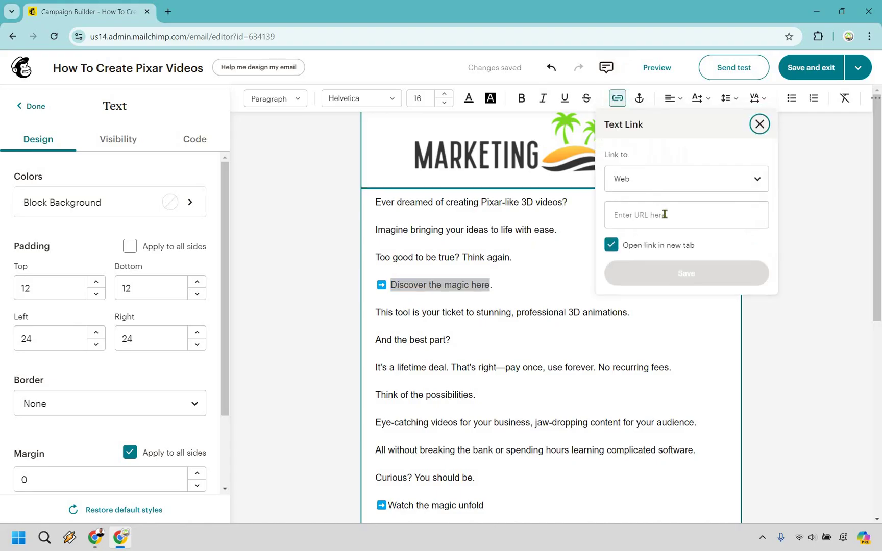
left_click(664, 215)
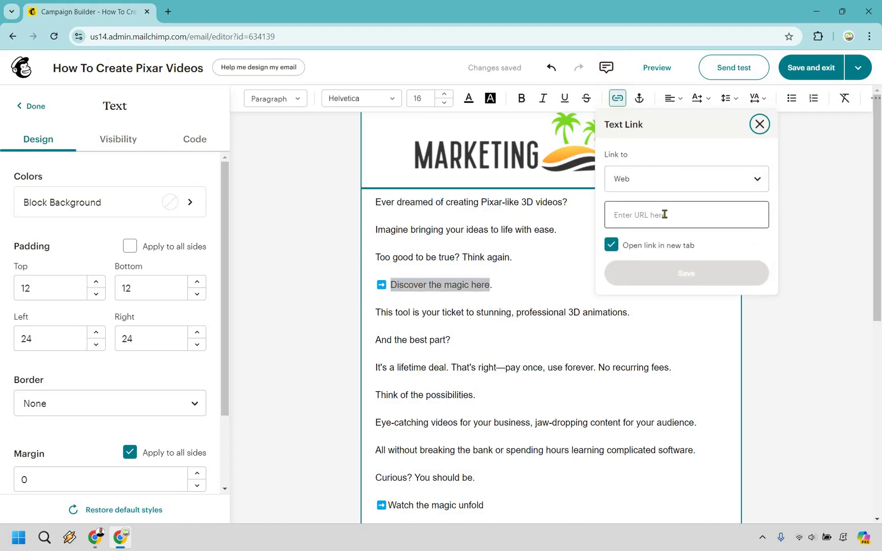
type("www.youtube.com")
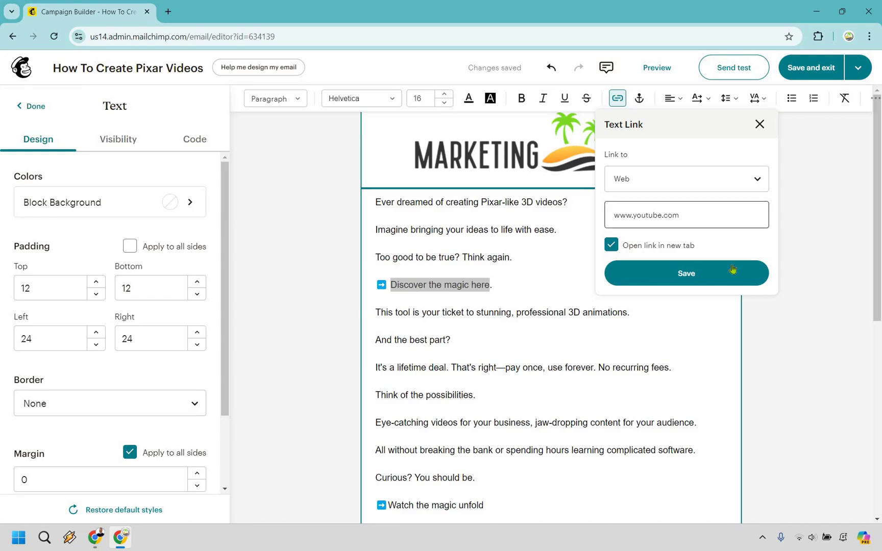
left_click(724, 278)
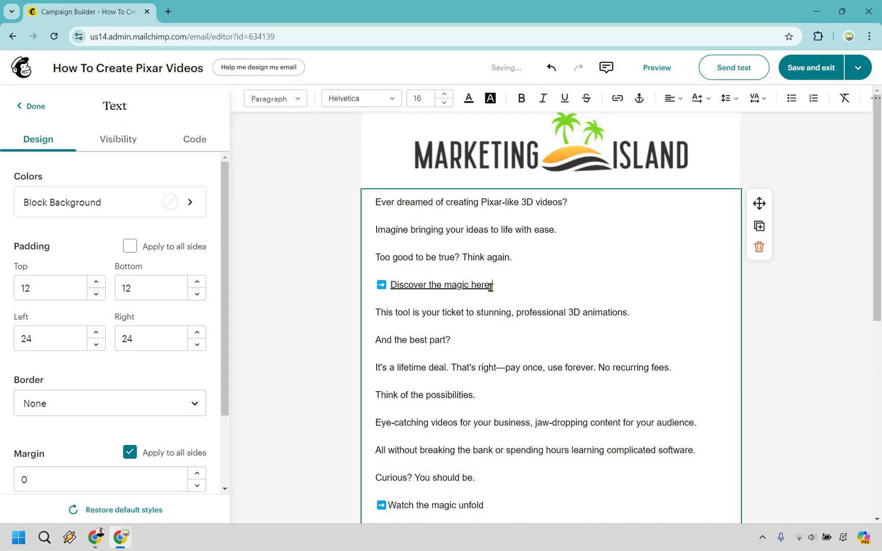
- Colour the 'Discover the magic here' link blue
left_click_drag(489, 285, 390, 284)
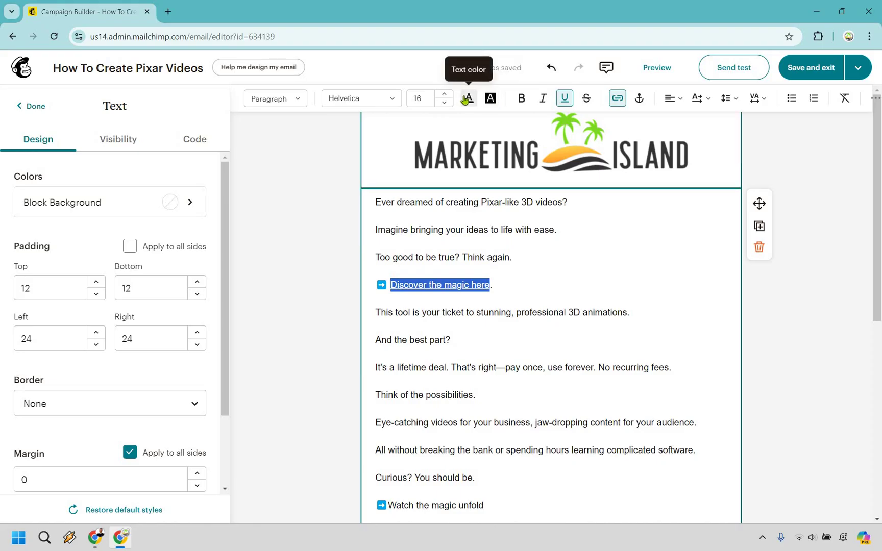
left_click(466, 100)
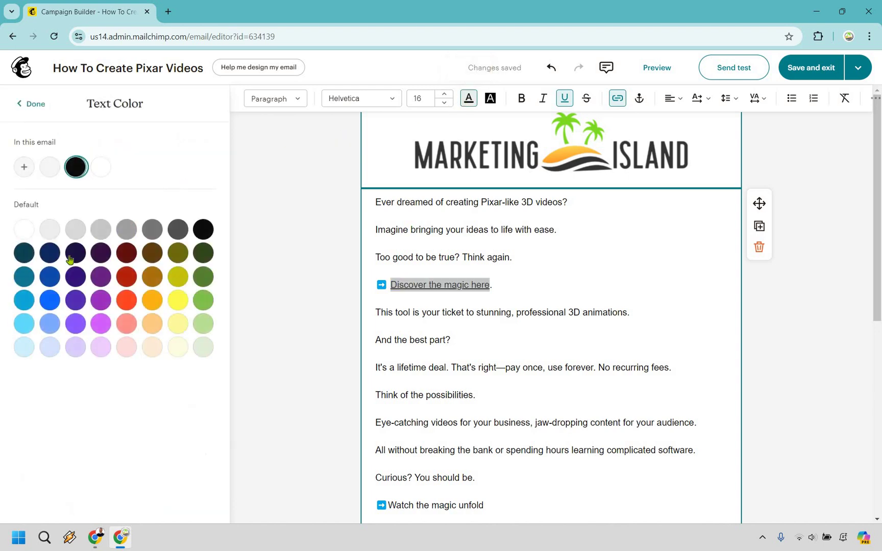
left_click(50, 300)
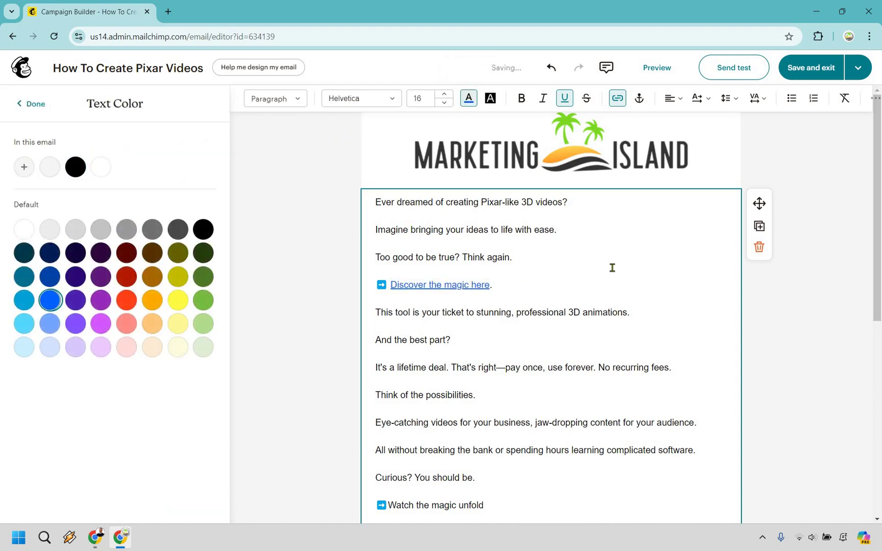
left_click(563, 296)
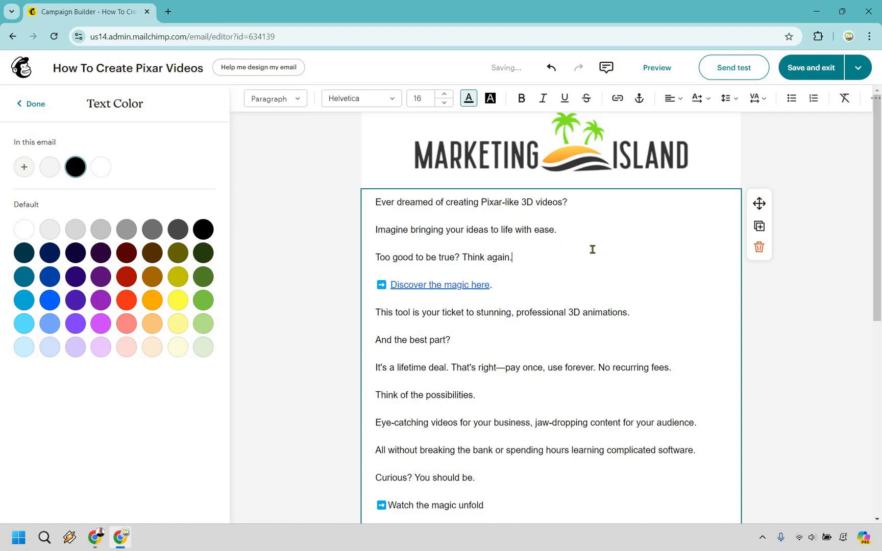
- Reword the arrow line to read 'Click to watch the magic unfold'
scroll(504, 387, "down", 2)
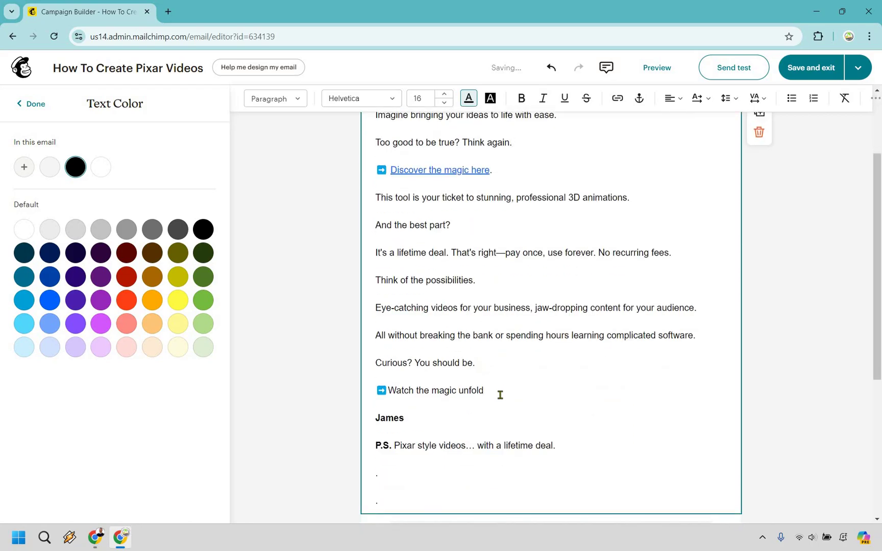
left_click(491, 397)
type(".Click to")
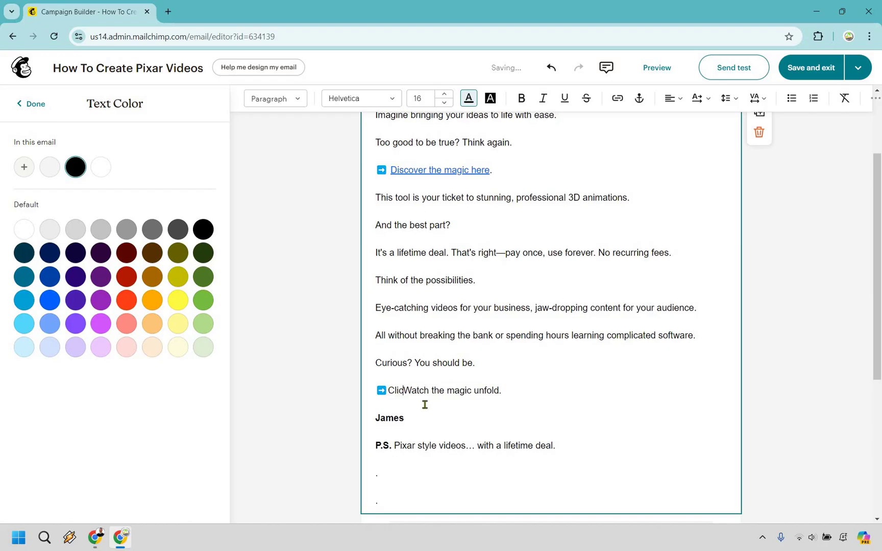
key("Delete")
type("w")
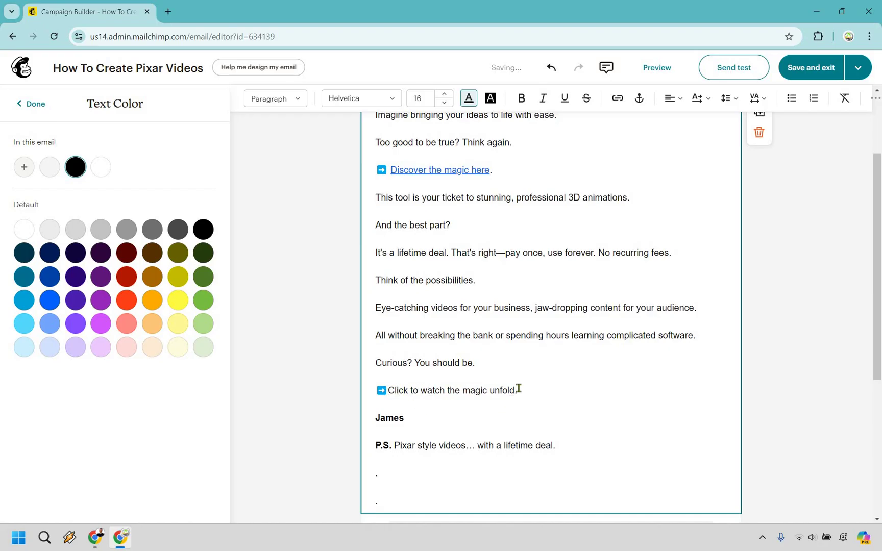
- Link 'Click to watch the magic unfold' to the pasted address, colour it blue, and exit the text block
key("End")
key("Left")
key("ctrl+shift+Left")
key("ctrl+shift+Left")
key("ctrl+shift+Left")
key("ctrl+shift+Left")
key("ctrl+shift+Left")
key("ctrl+shift+Left")
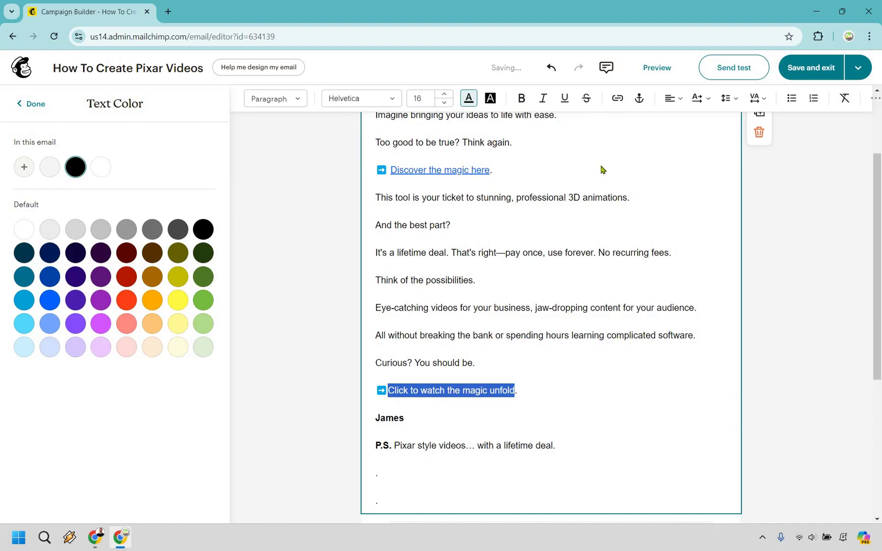
key("ctrl+k")
left_click(681, 219)
type("www.youtube.com")
key("Return")
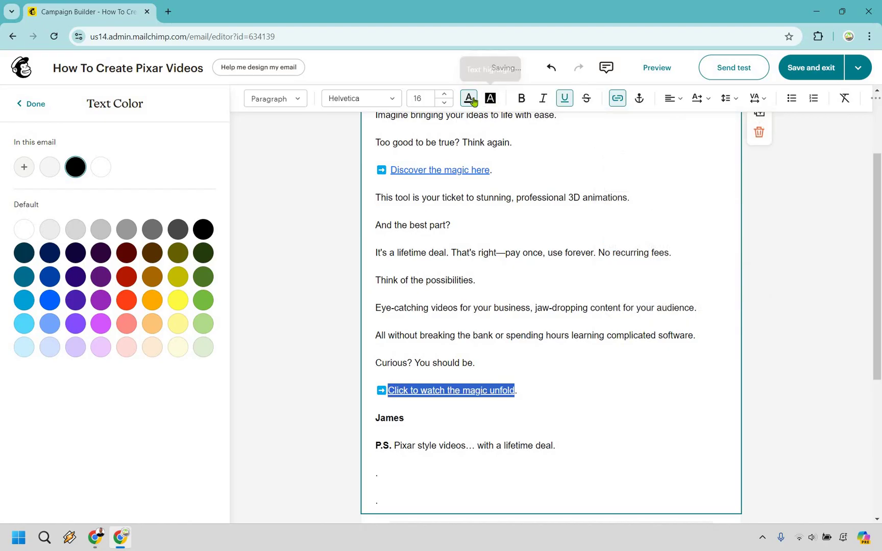
left_click(473, 101)
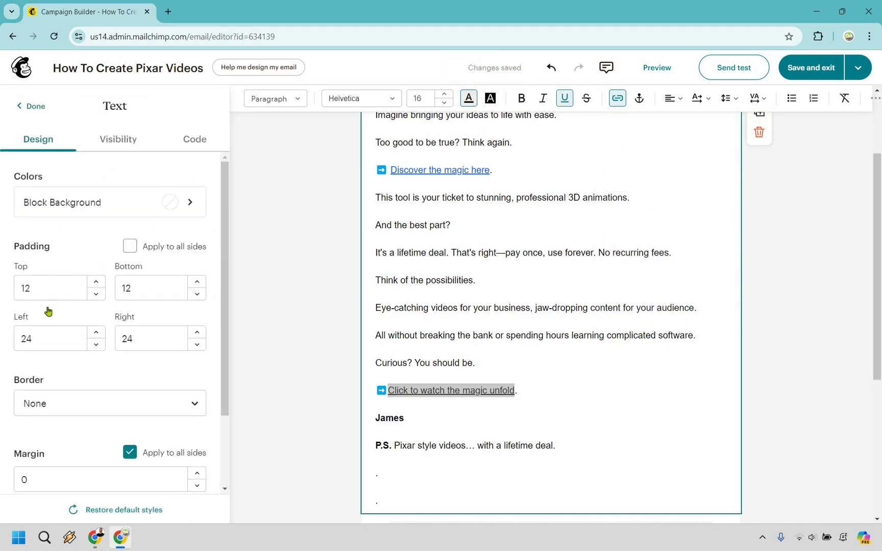
left_click(781, 291)
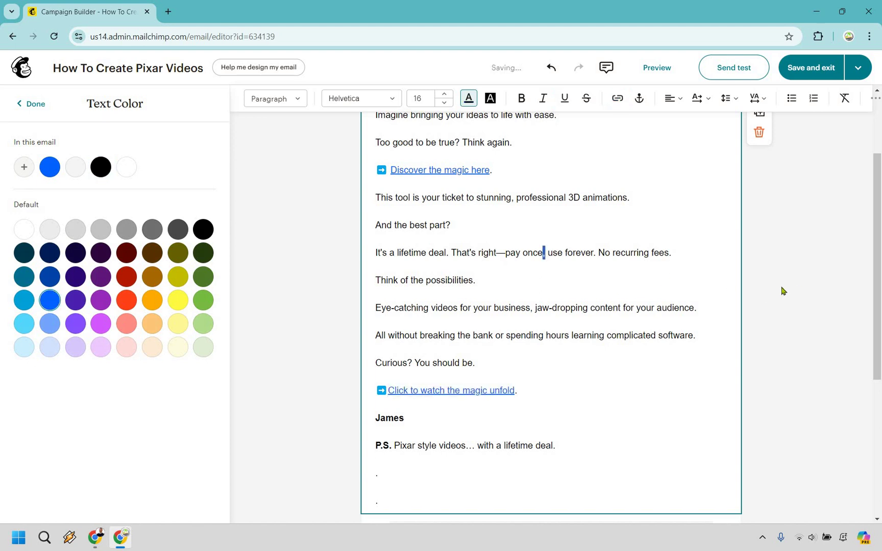
key("Escape")
- Remove the empty image block and add a Dotted-style divider below the P.S
scroll(648, 280, "up", 2)
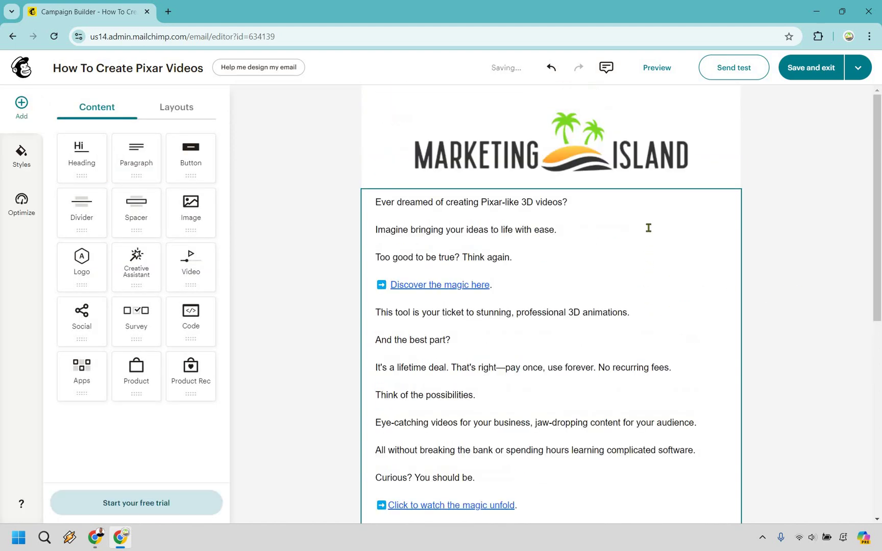
scroll(653, 306, "down", 5)
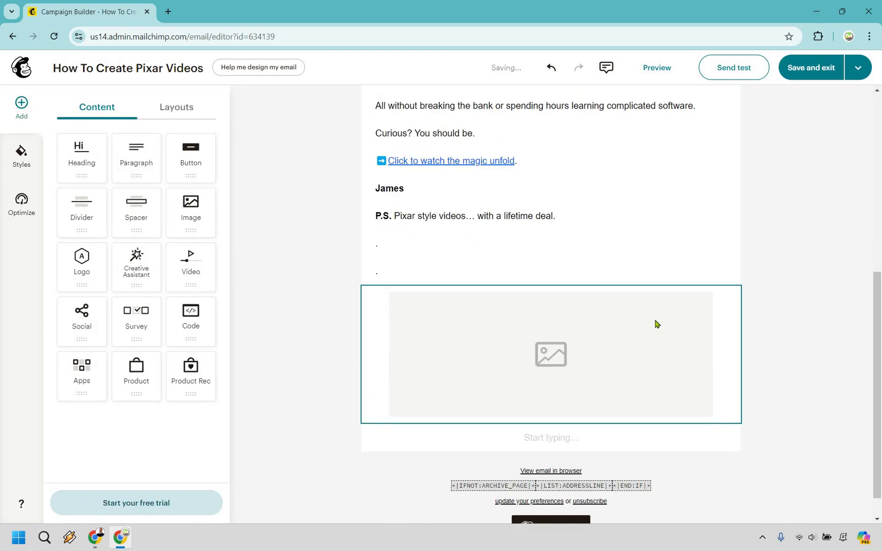
left_click(762, 354)
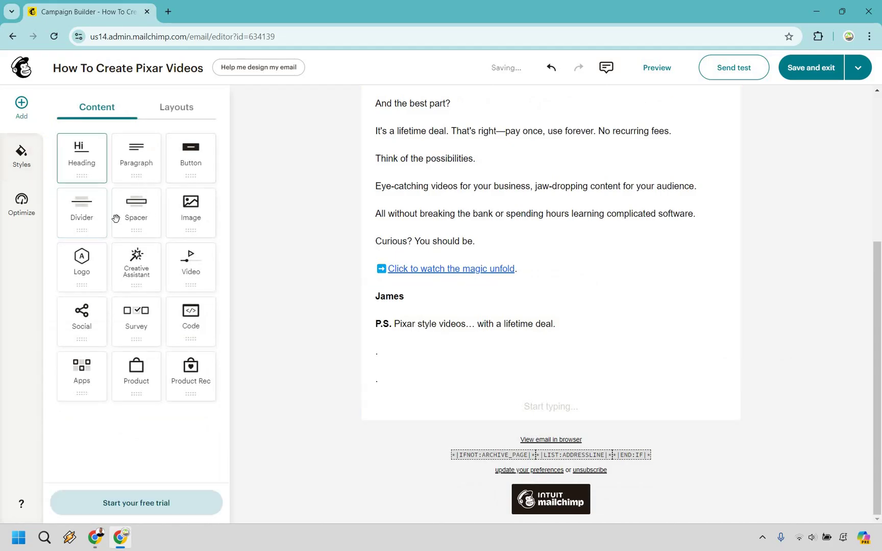
left_click_drag(80, 211, 548, 378)
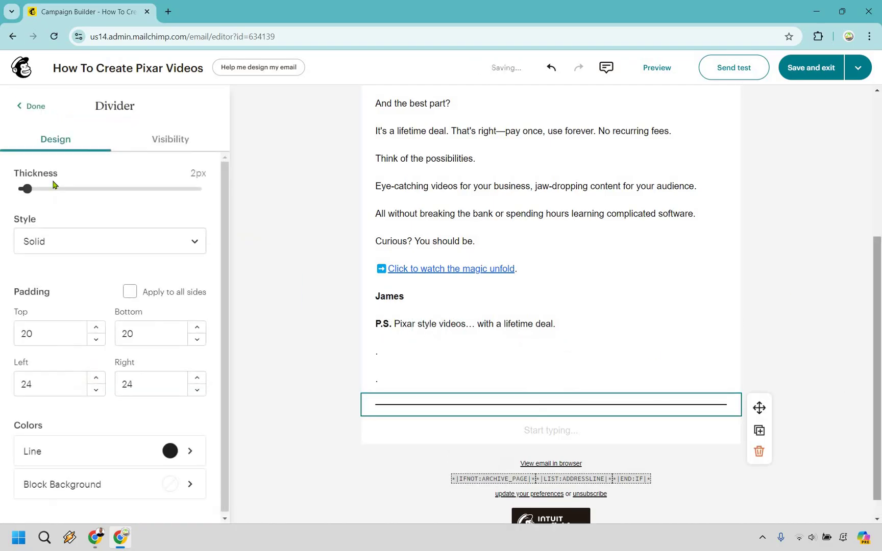
left_click(55, 243)
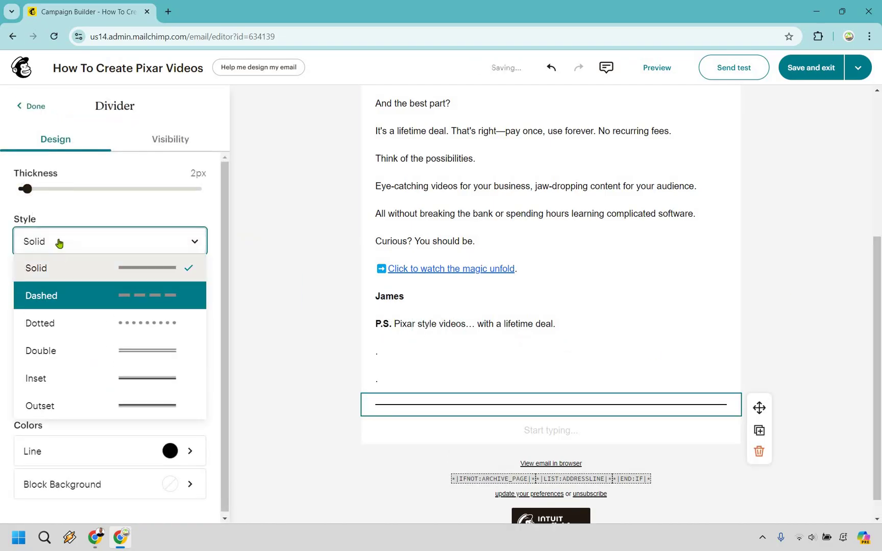
left_click(55, 295)
key("space")
key("Down")
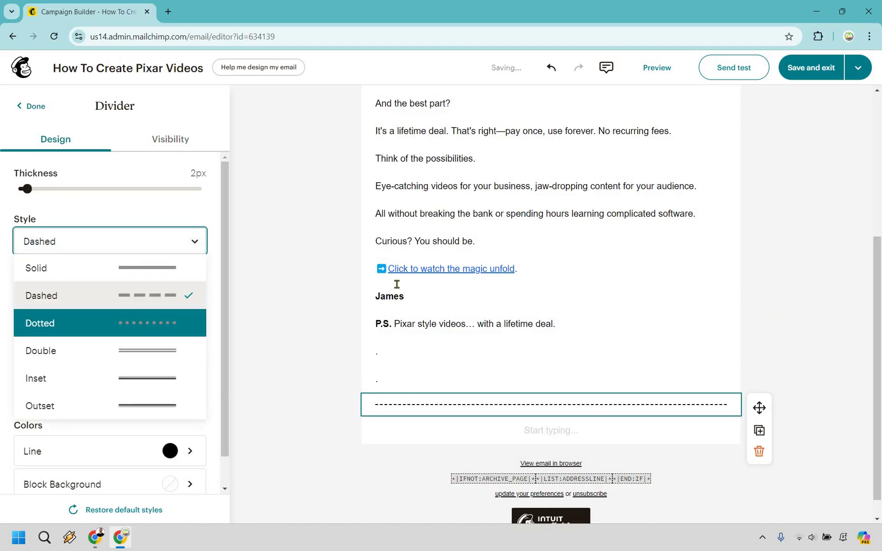
key("Return")
left_click(11, 108)
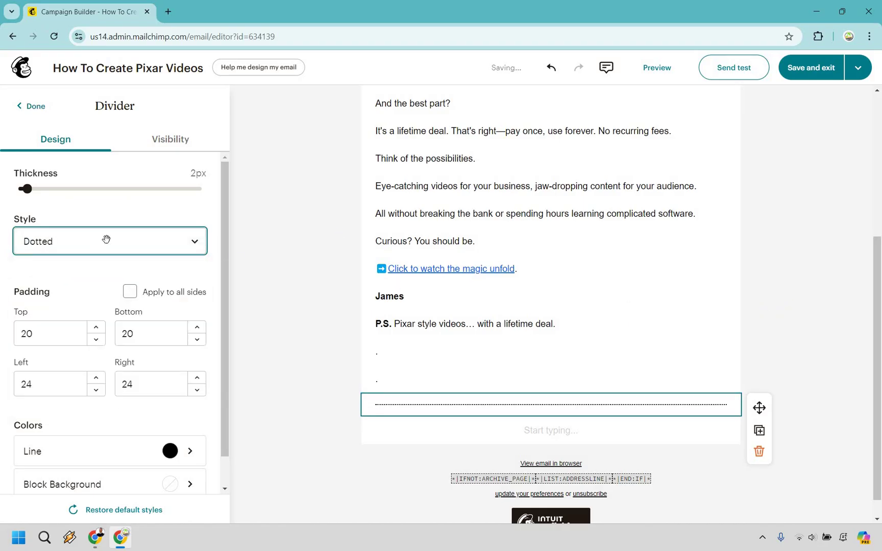
left_click_drag(183, 269, 445, 406)
left_click_drag(881, 423, 831, 336)
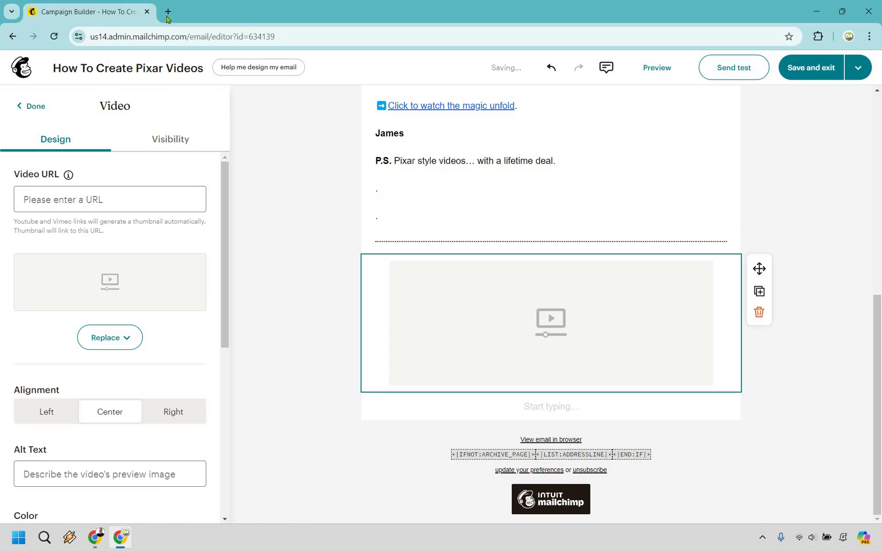
left_click(142, 199)
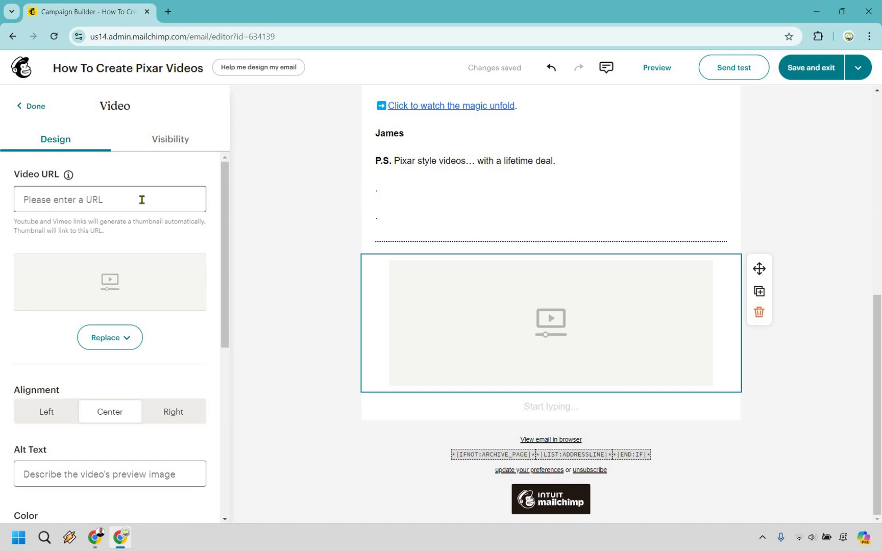
type("https://youtu.be/jyDEa3g88Ys")
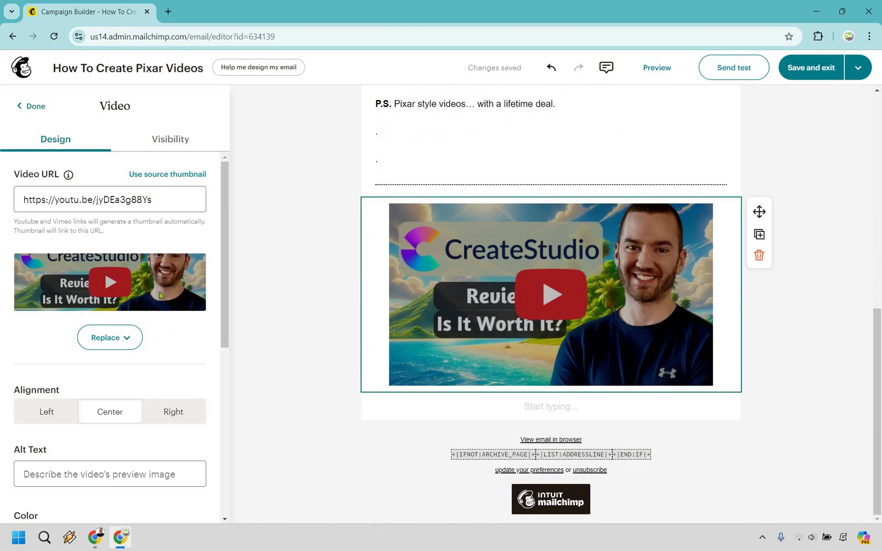
left_click(125, 340)
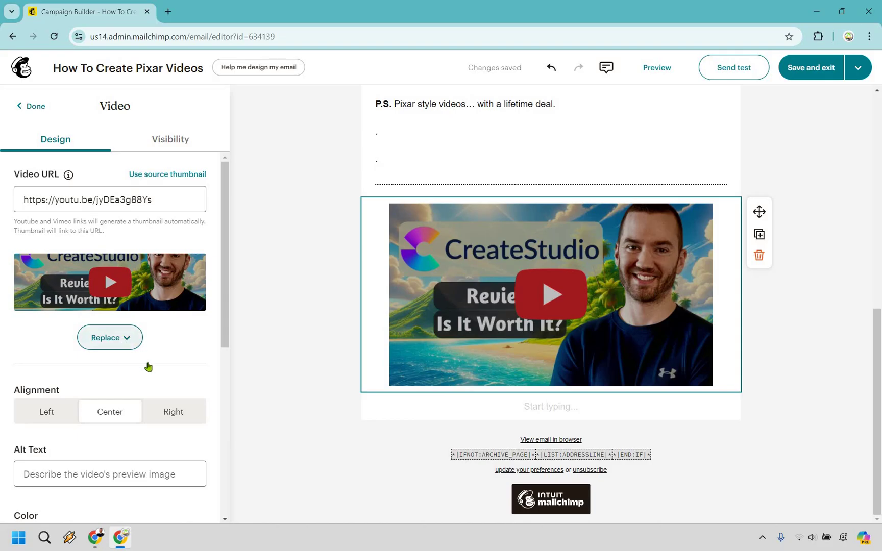
left_click(134, 337)
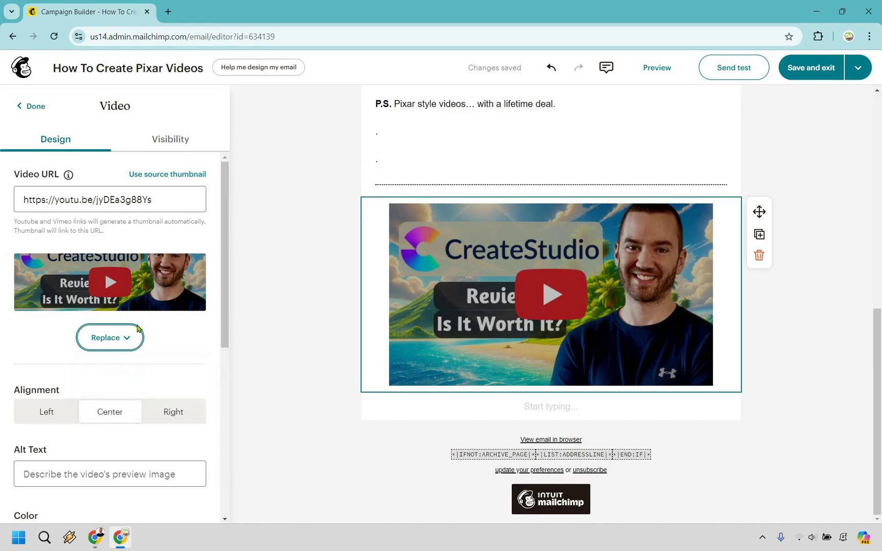
scroll(133, 327, "down", 2)
scroll(125, 288, "down", 1)
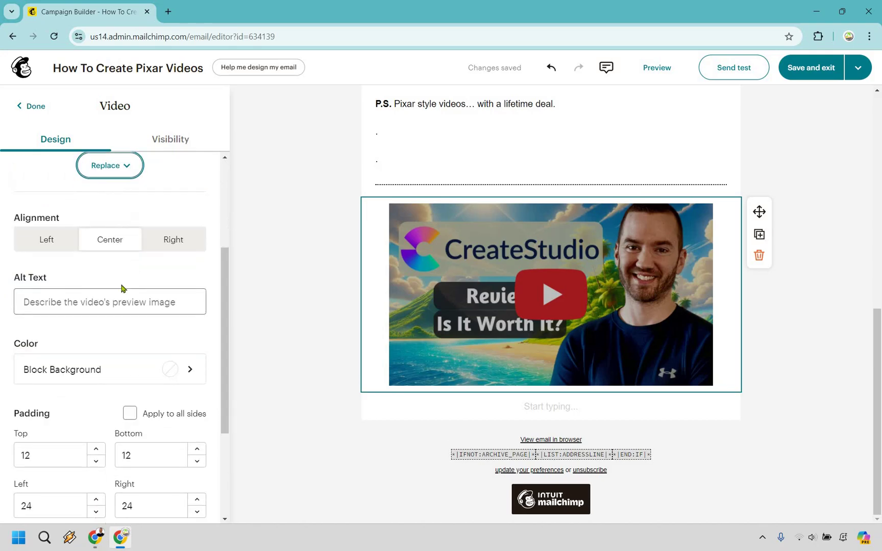
scroll(143, 327, "down", 2)
scroll(7, 107, "up", 5)
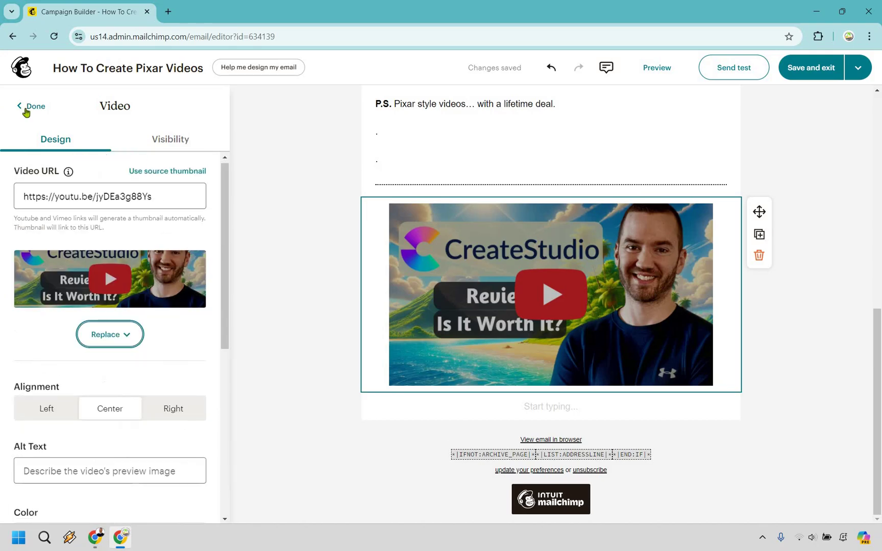
left_click(31, 106)
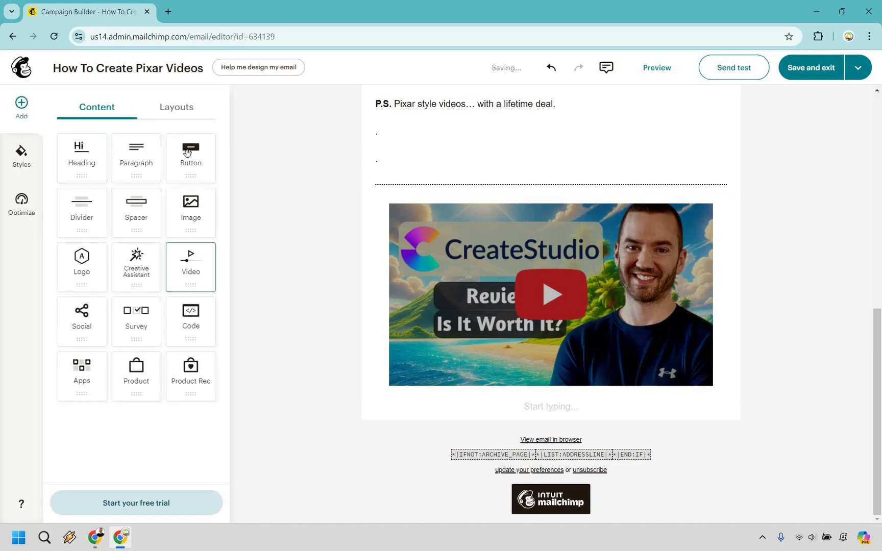
left_click_drag(188, 154, 551, 364)
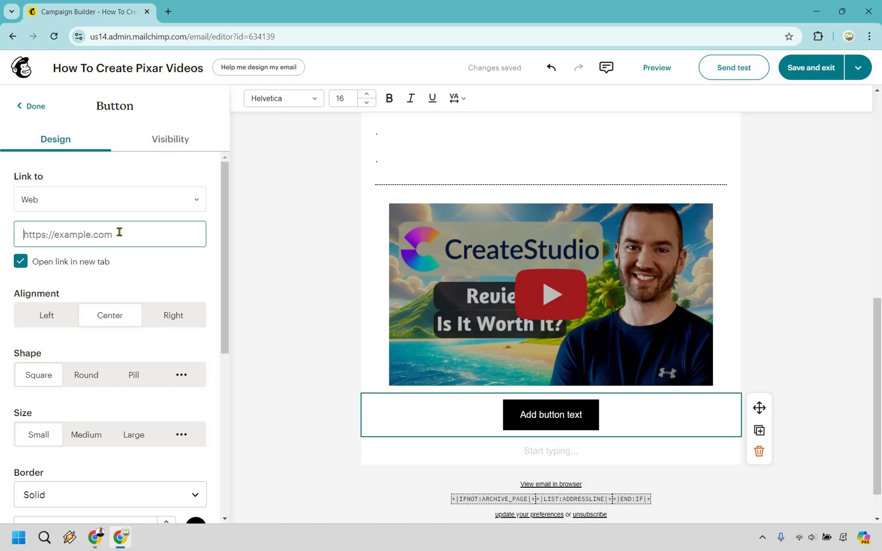
type("theproducturl.com")
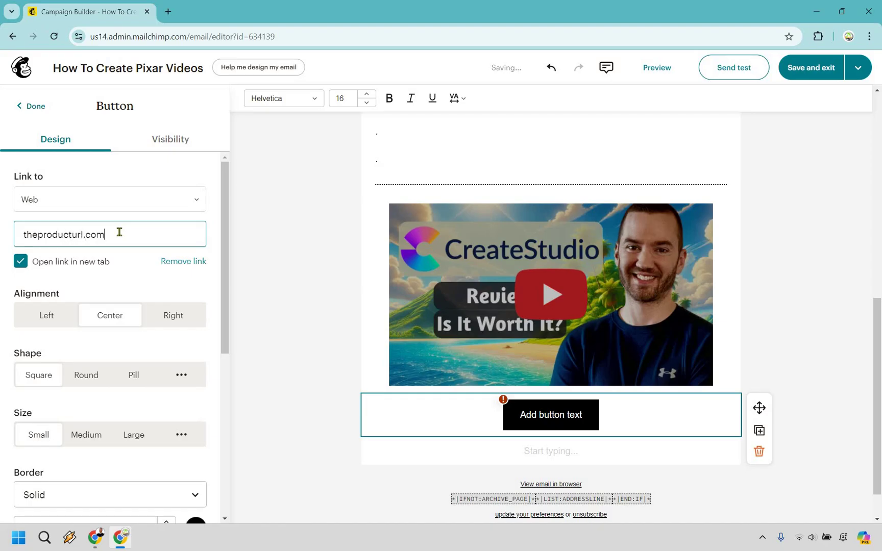
left_click(22, 239)
left_click(22, 239)
type("https://")
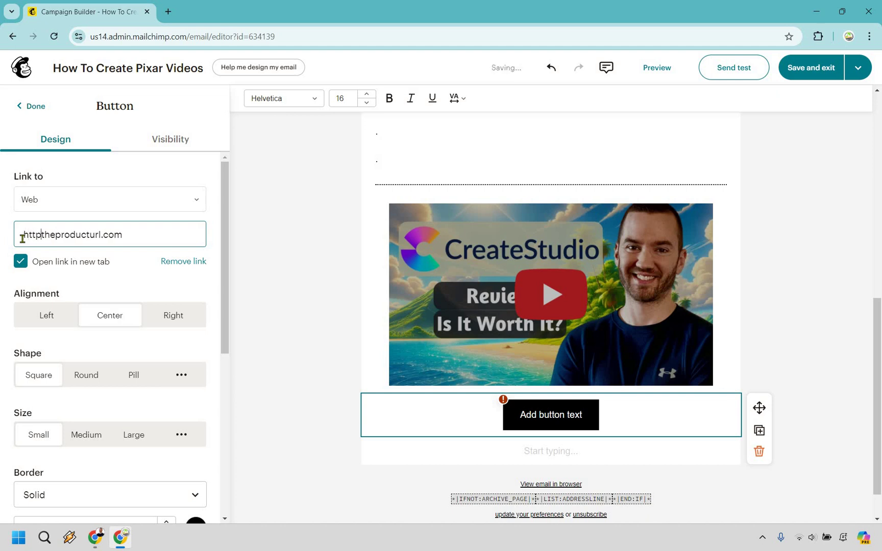
type("www.")
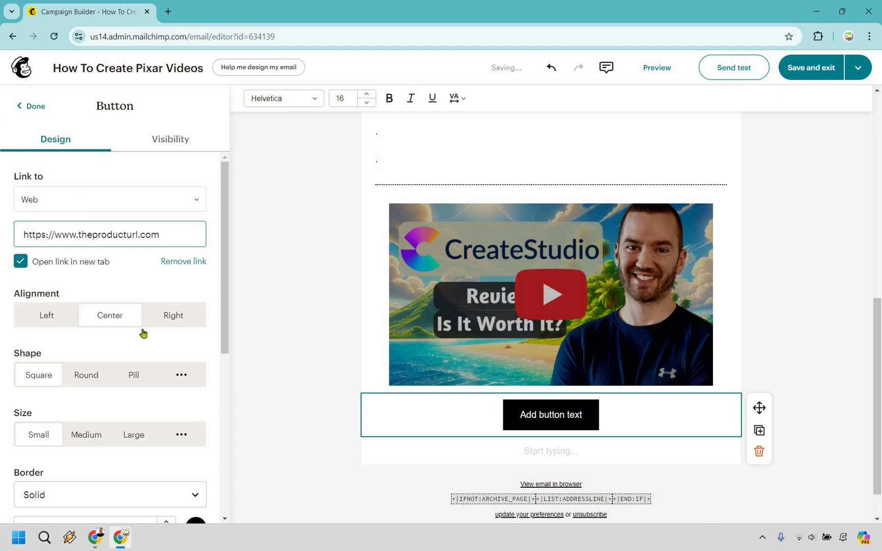
scroll(106, 332, "down", 6)
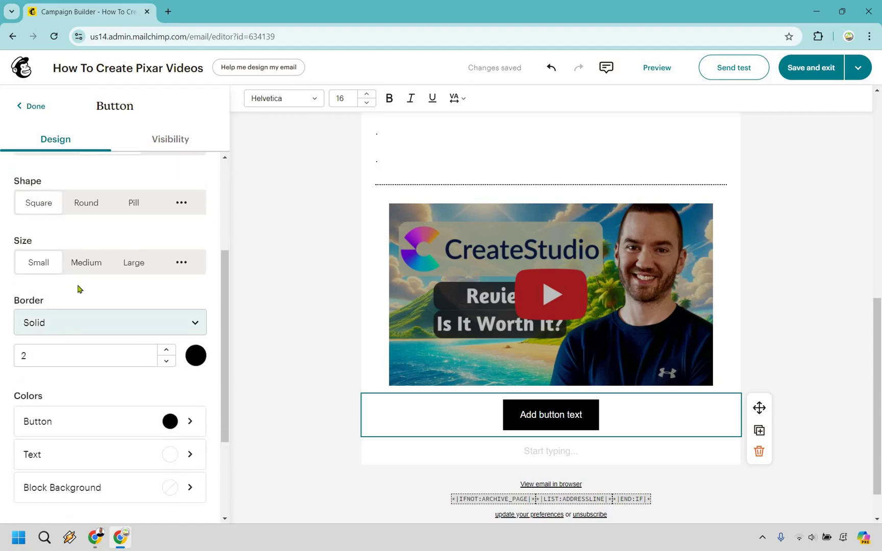
scroll(105, 331, "down", 1)
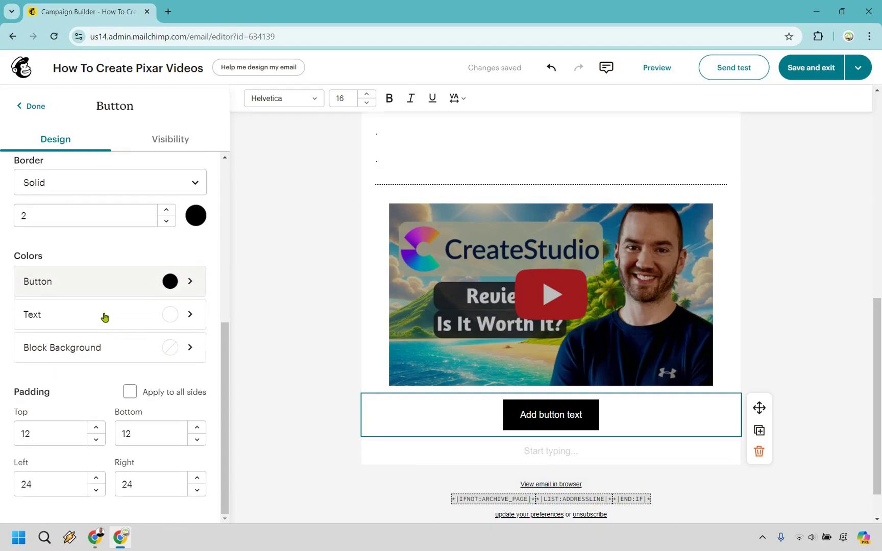
scroll(105, 315, "up", 6)
- Change the button label to 'Click Here To Get CreateStudio'
left_click(575, 413)
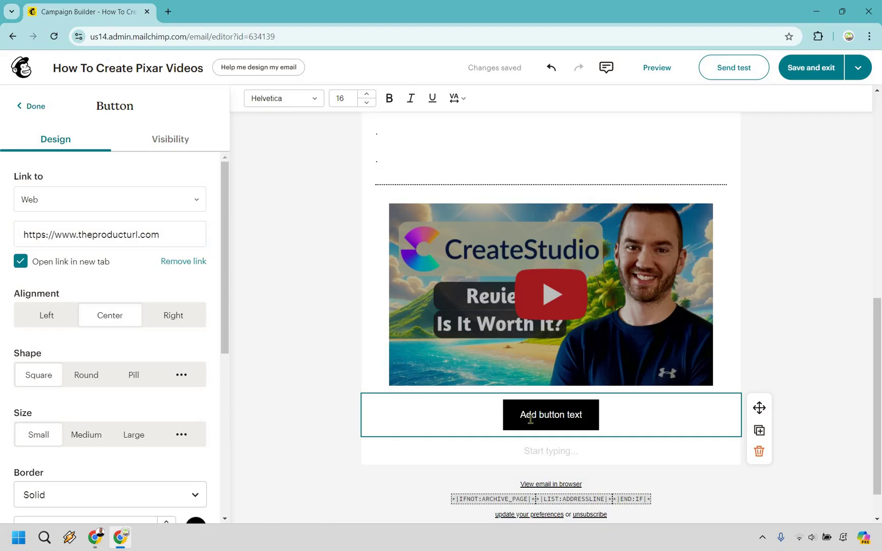
key("BackSpace")
key("BackSpace")
key("BackSpace")
key("BackSpace")
key("BackSpace")
key("BackSpace")
key("BackSpace")
key("BackSpace")
key("BackSpace")
key("BackSpace")
key("BackSpace")
key("BackSpace")
key("BackSpace")
key("BackSpace")
key("BackSpace")
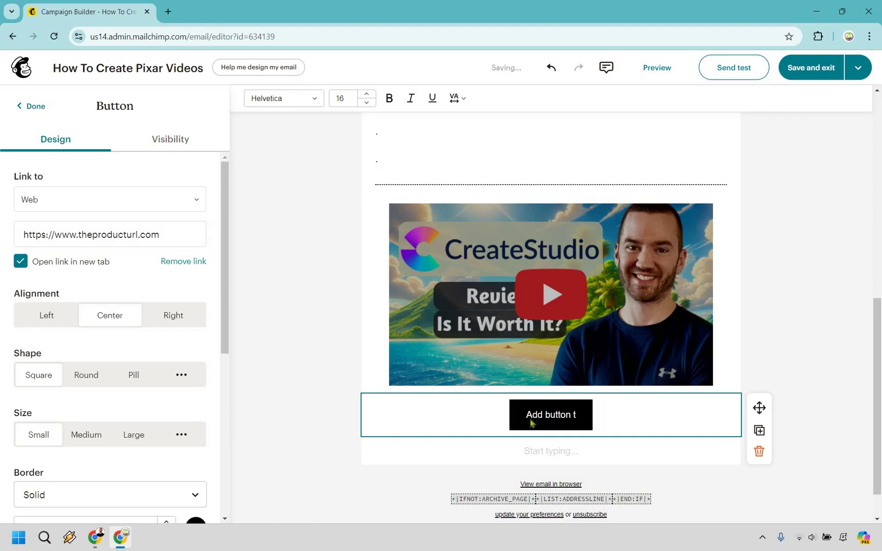
type("Click Here To Get CreateStudio")
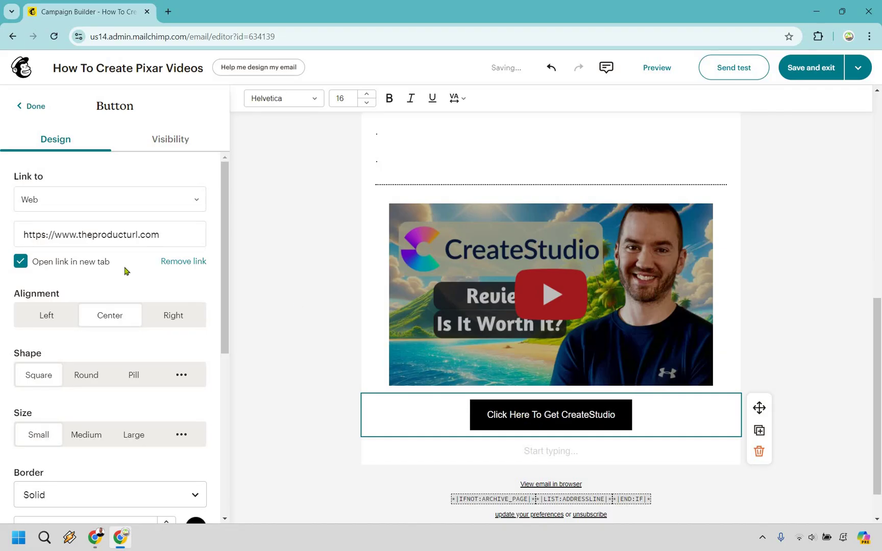
- Set the button colour to blue instead of green and finish editing the button
scroll(200, 311, "down", 5)
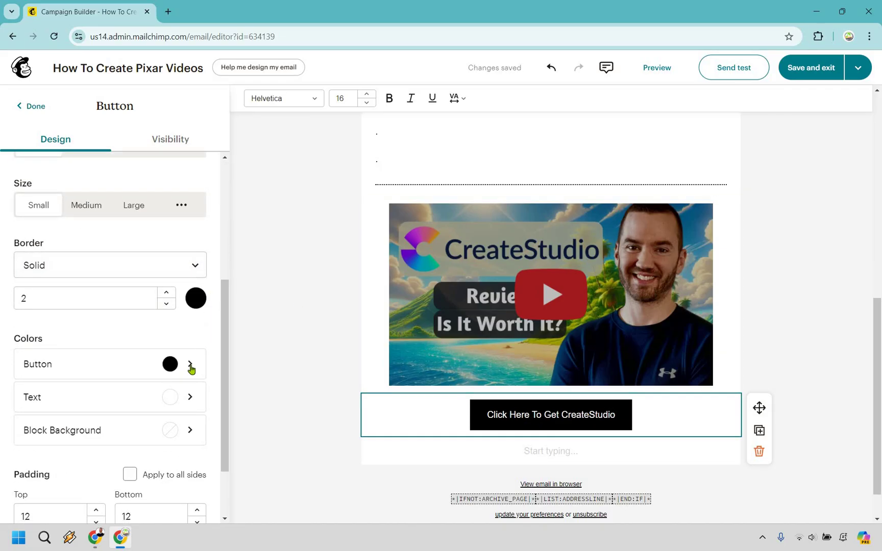
left_click(191, 367)
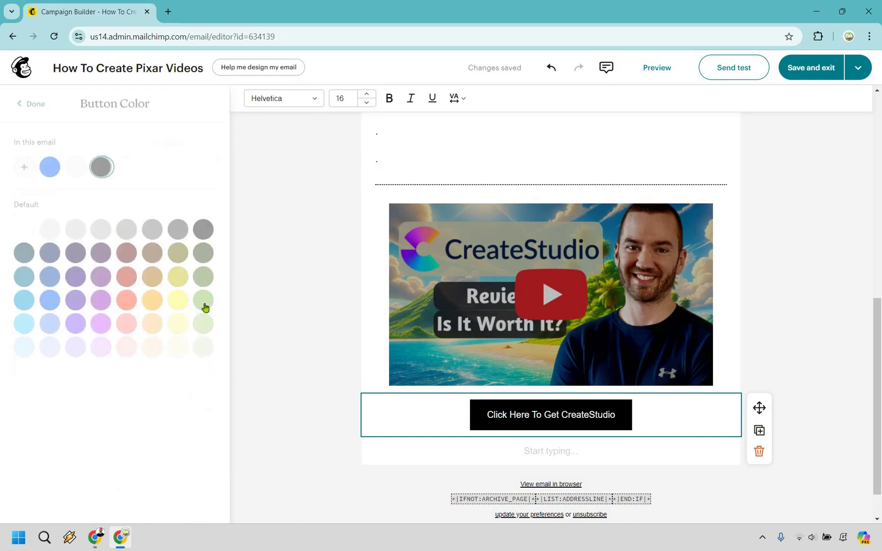
left_click(203, 302)
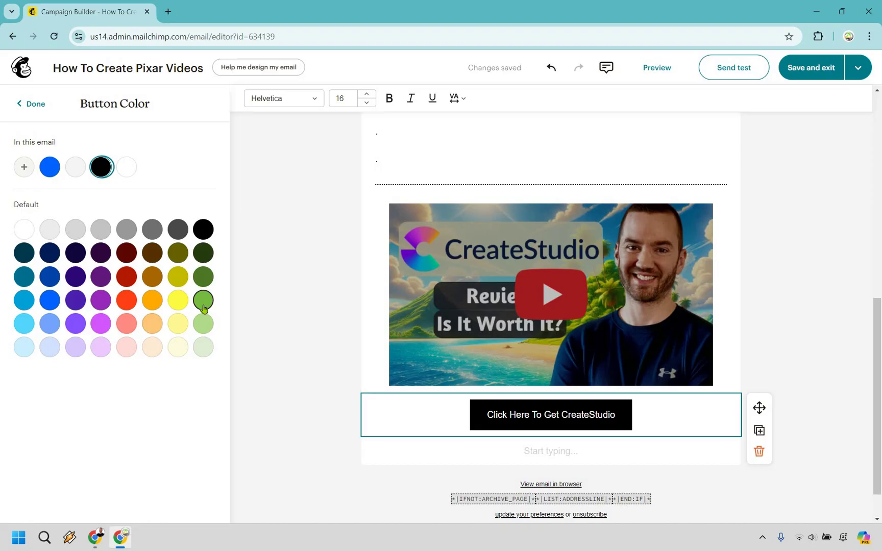
left_click(51, 301)
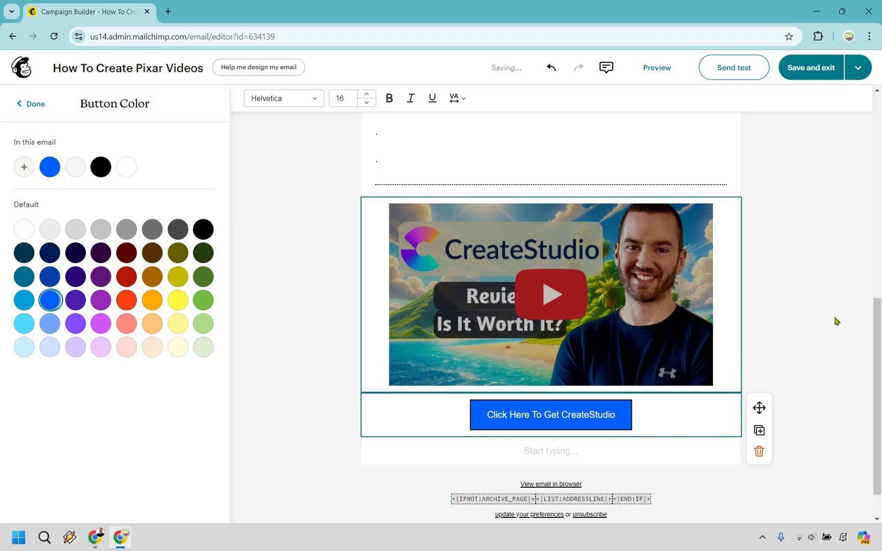
left_click(814, 353)
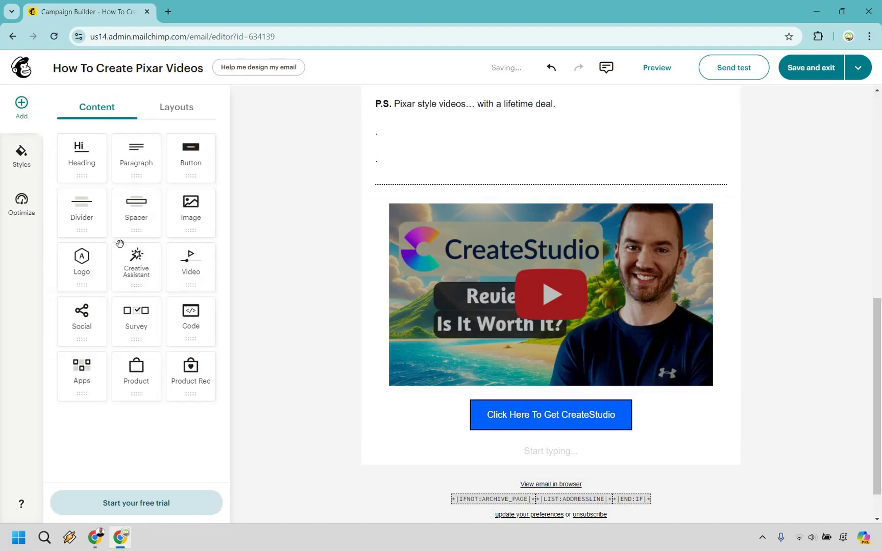
- Duplicate the dotted divider above the video and move the copy below the CTA button
left_click(650, 200)
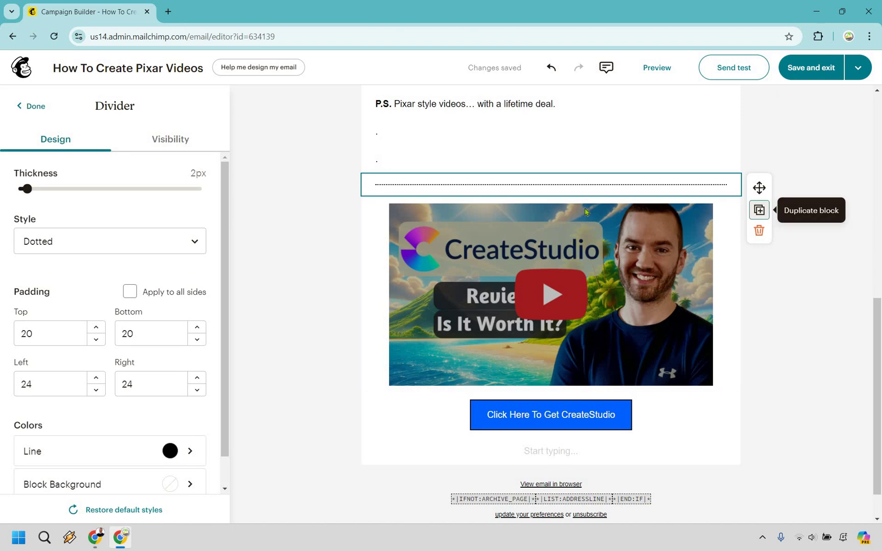
key("Return")
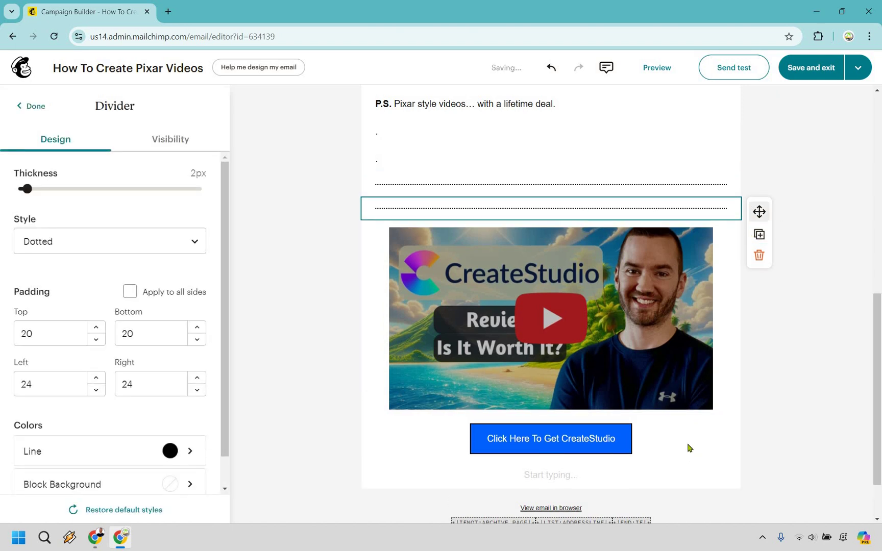
left_click_drag(687, 417, 823, 287)
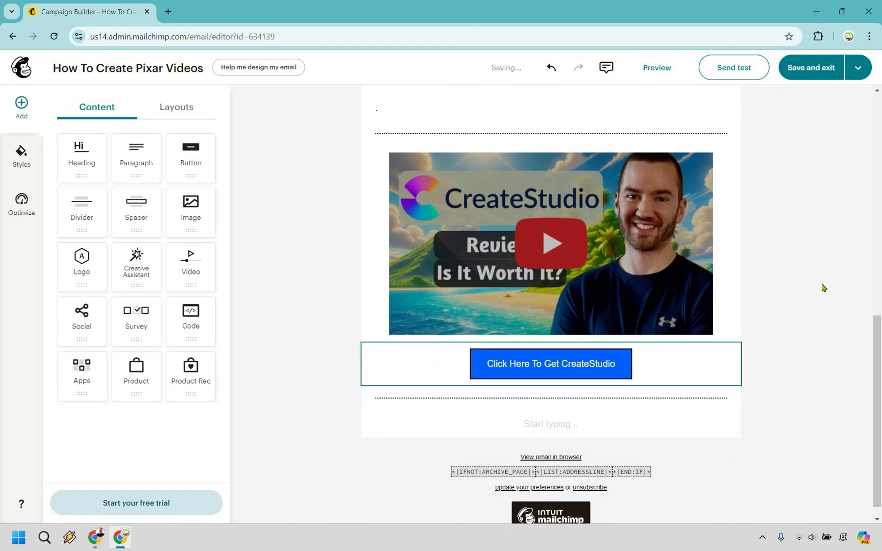
scroll(822, 286, "up", 9)
scroll(820, 285, "up", 1)
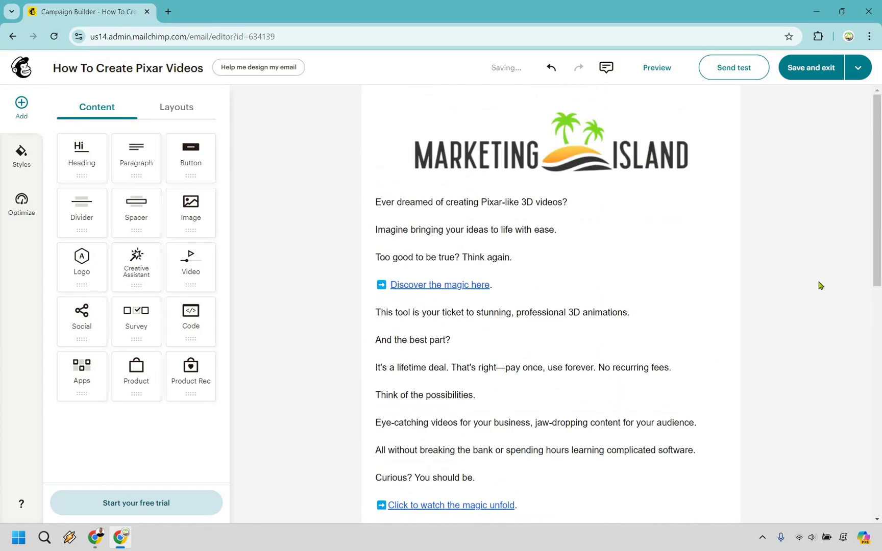
scroll(820, 284, "down", 5)
scroll(820, 283, "up", 5)
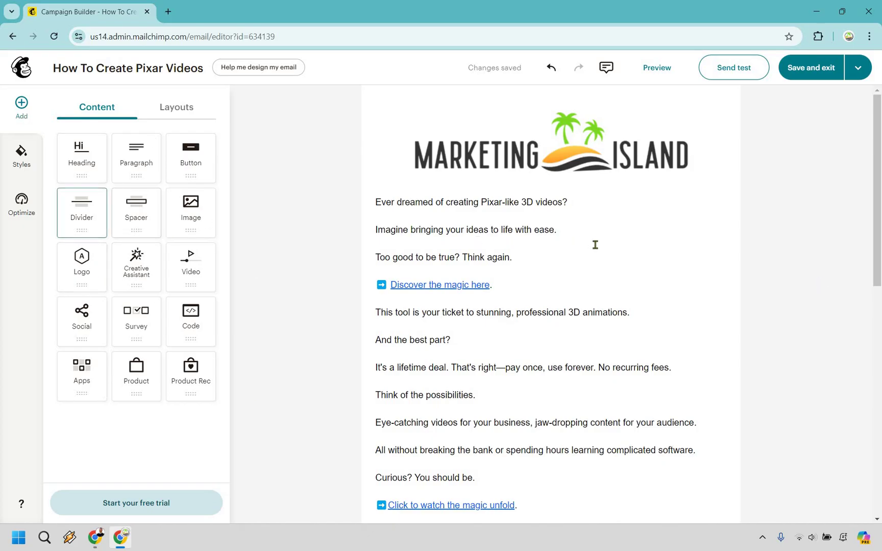
scroll(829, 268, "down", 10)
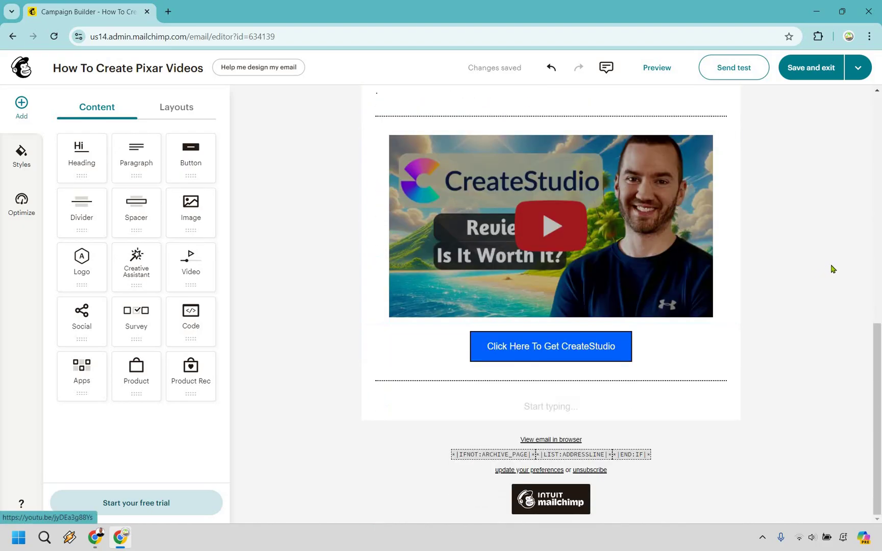
scroll(833, 269, "up", 10)
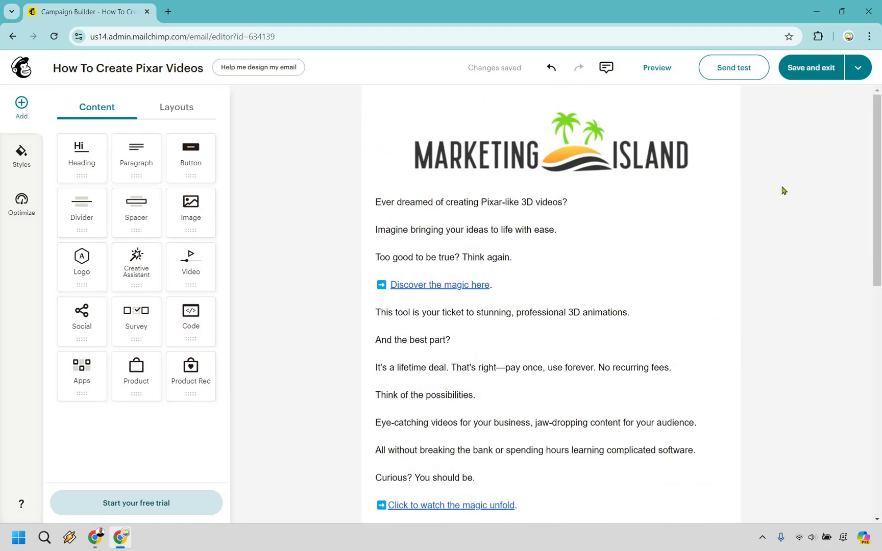
- Preview the email, scrolling through the Desktop view and then the Mobile view, before closing
left_click(659, 69)
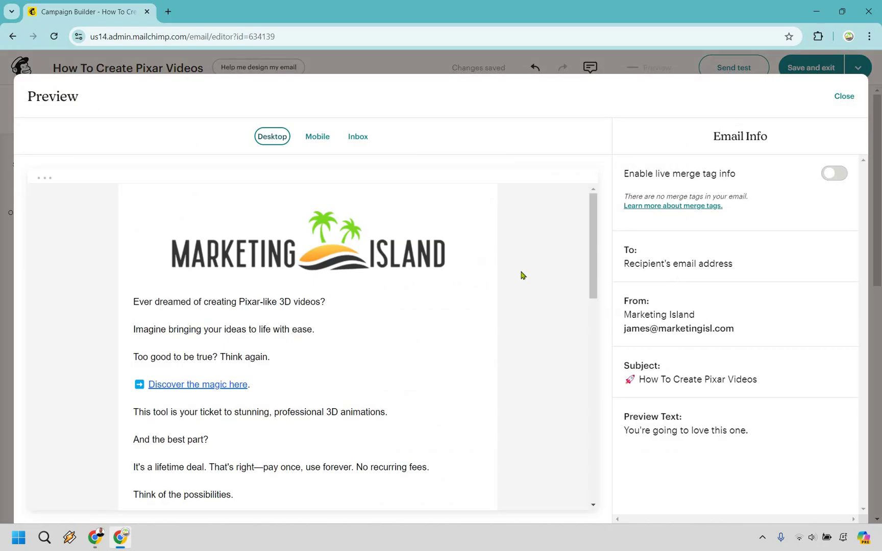
scroll(524, 273, "down", 13)
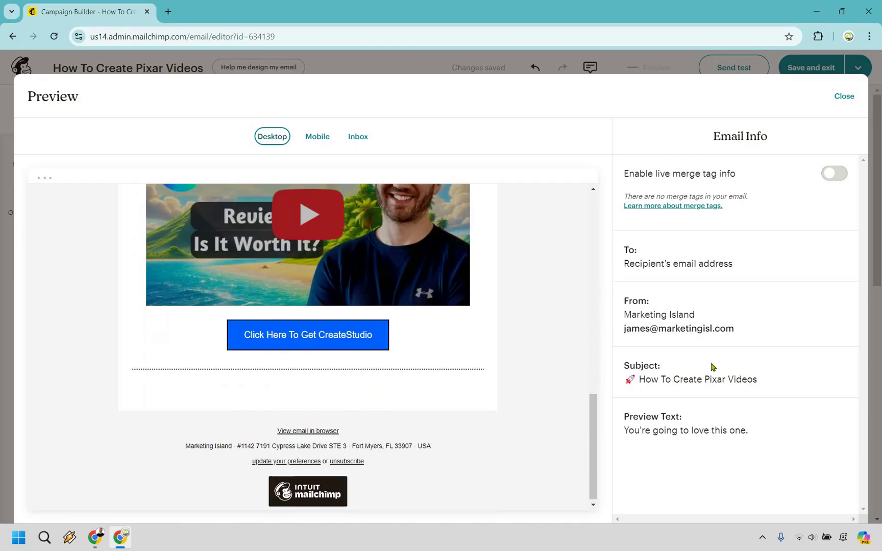
scroll(551, 327, "up", 9)
scroll(473, 274, "up", 3)
left_click(321, 139)
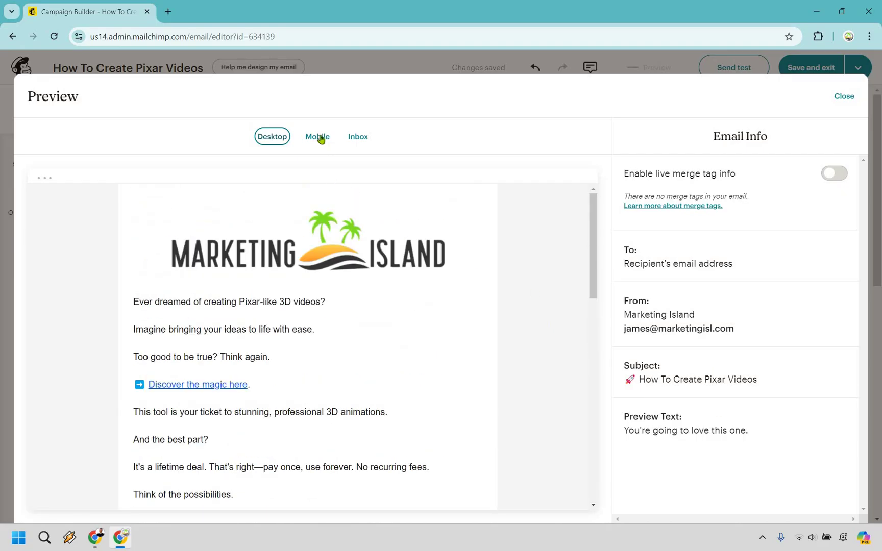
scroll(364, 253, "down", 9)
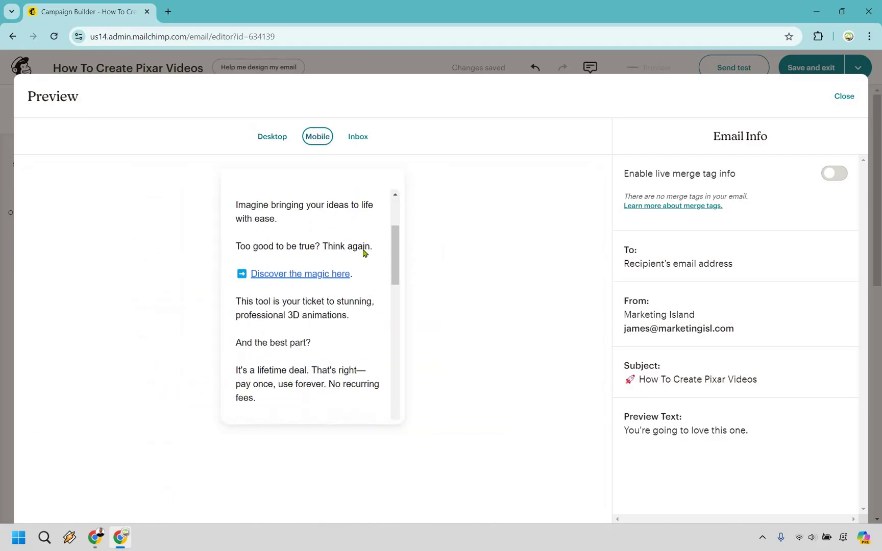
scroll(363, 254, "down", 6)
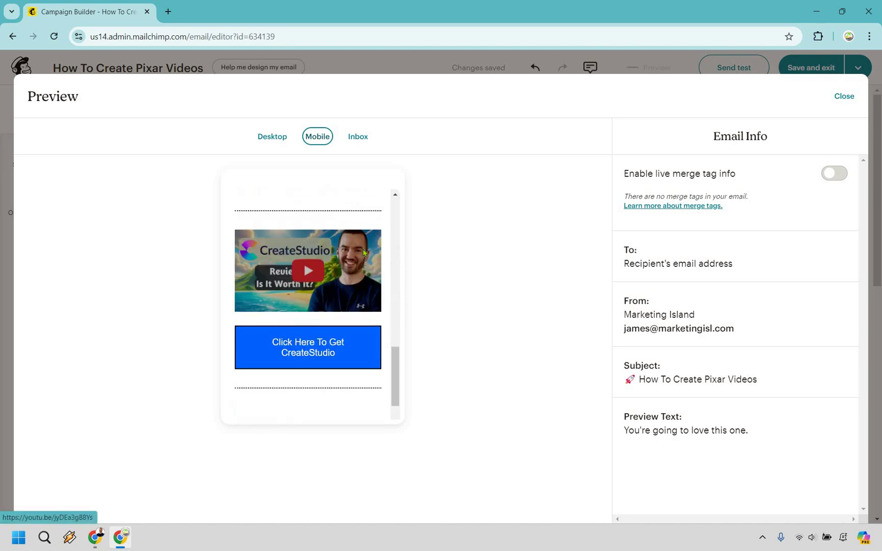
scroll(363, 253, "up", 15)
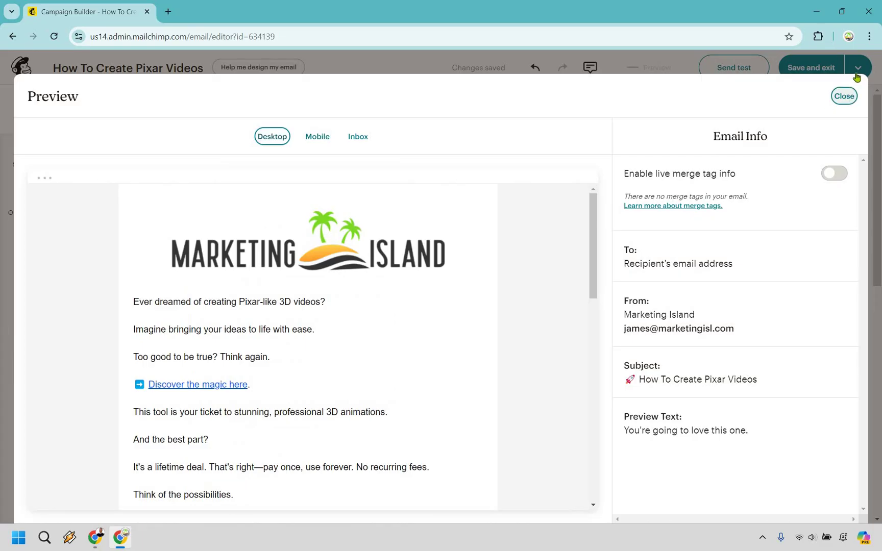
left_click(843, 96)
- Check the extra save options without choosing one, then scroll through the whole email canvas
left_click(851, 74)
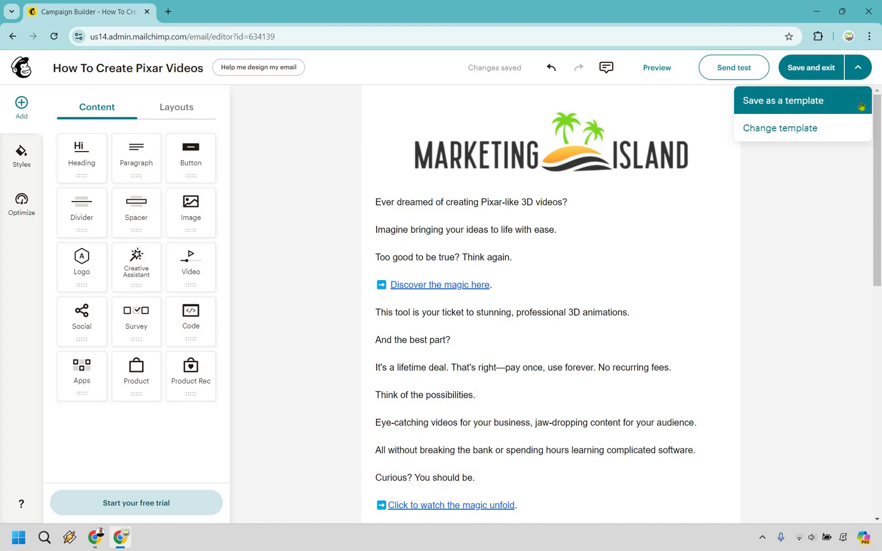
left_click(795, 280)
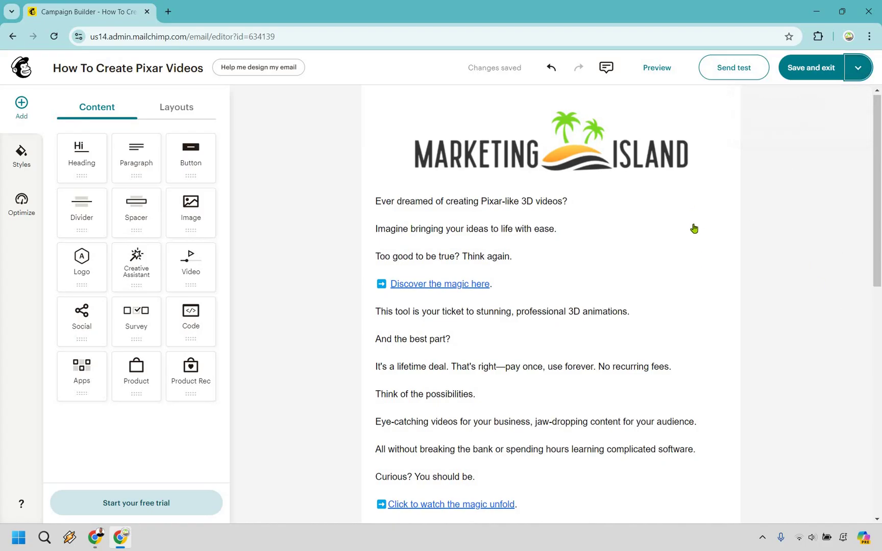
scroll(694, 228, "down", 15)
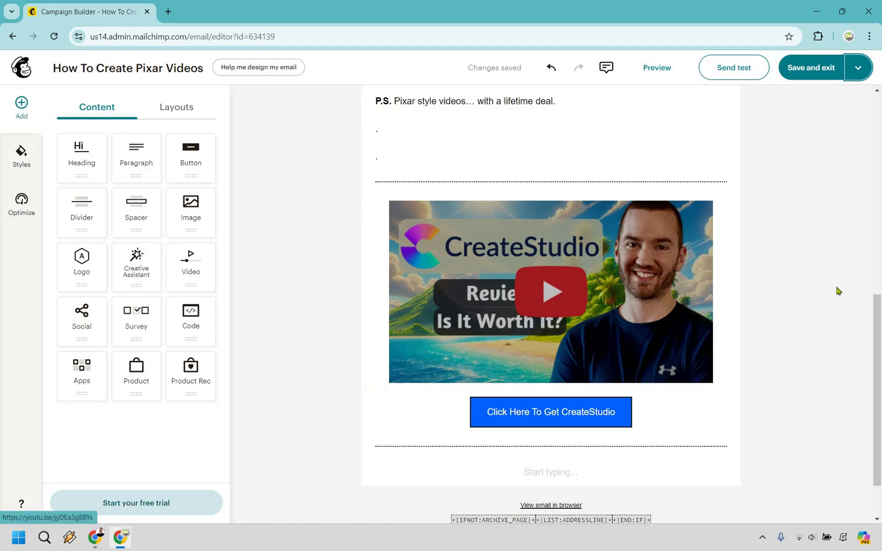
scroll(844, 264, "up", 15)
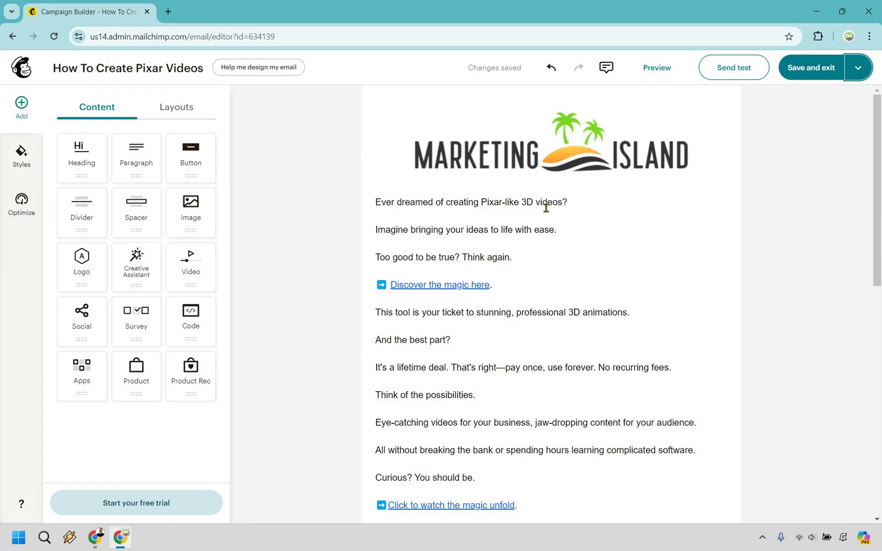
scroll(545, 207, "down", 3)
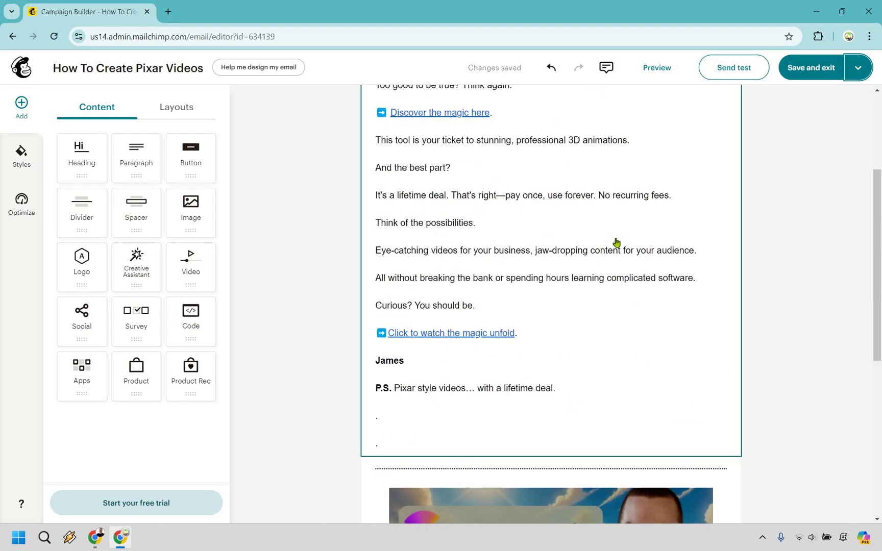
scroll(616, 242, "down", 6)
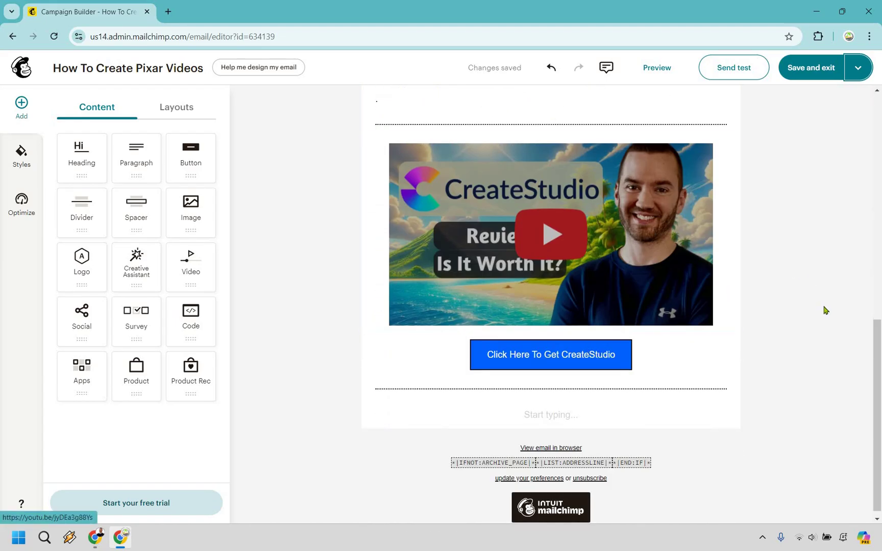
scroll(826, 309, "up", 10)
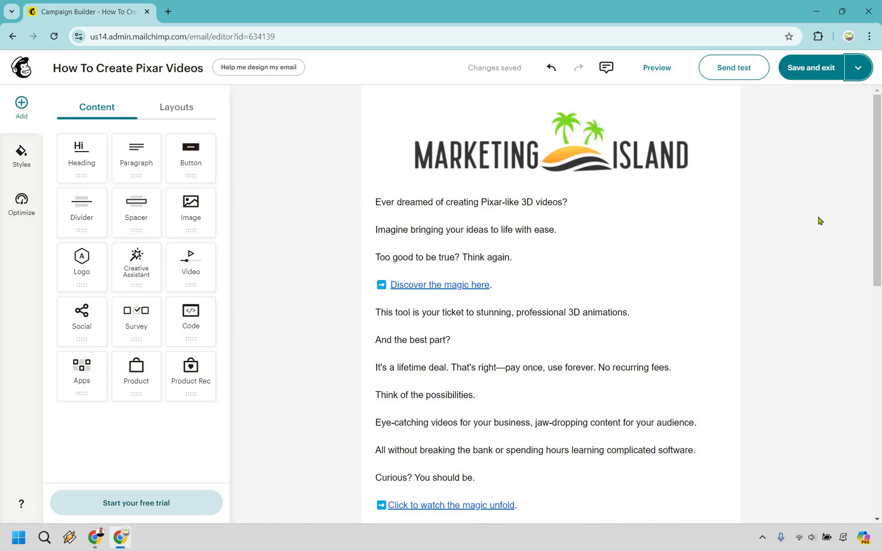
- Save and exit, then scroll through the 'Your email is ready to send!' checklist
left_click(812, 73)
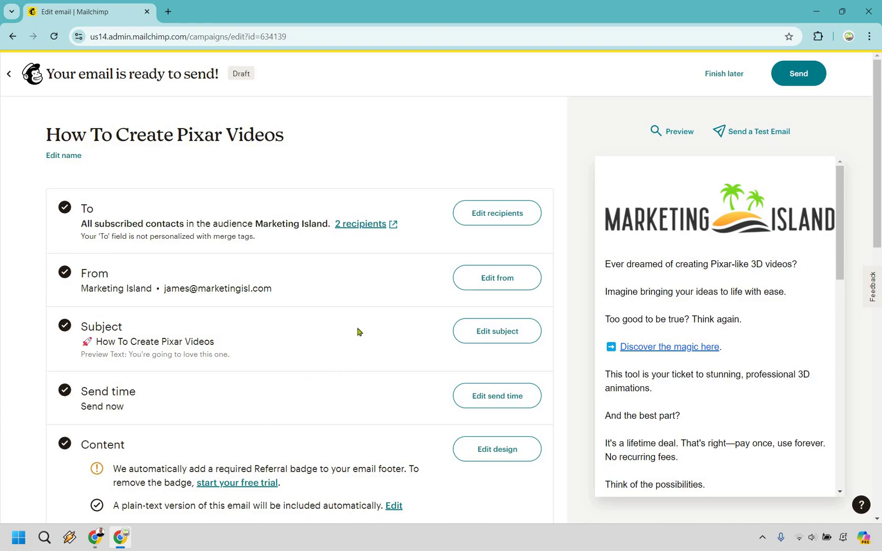
scroll(360, 322, "down", 8)
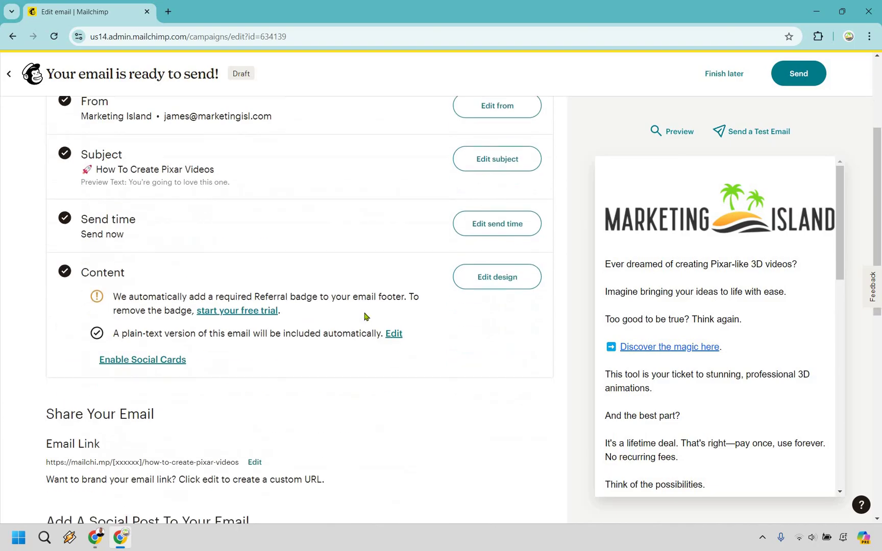
scroll(351, 363, "down", 3)
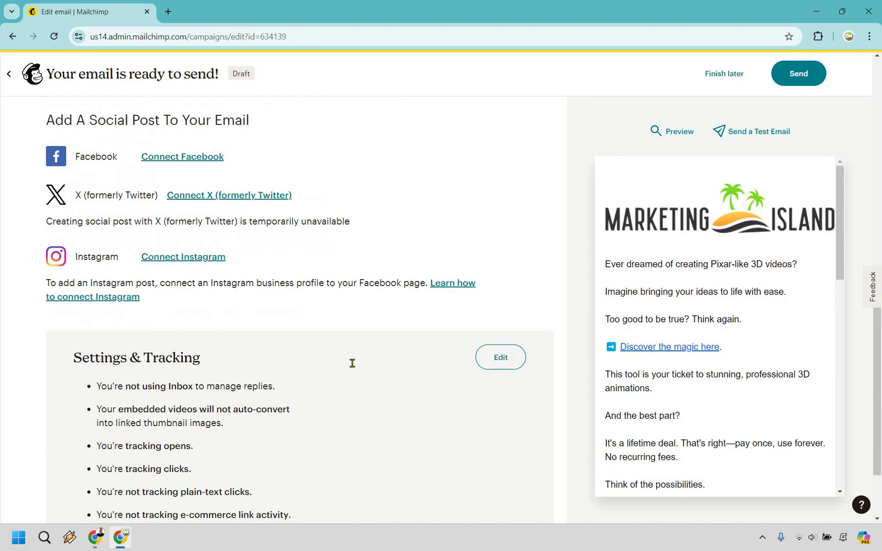
scroll(352, 364, "up", 9)
scroll(352, 363, "up", 2)
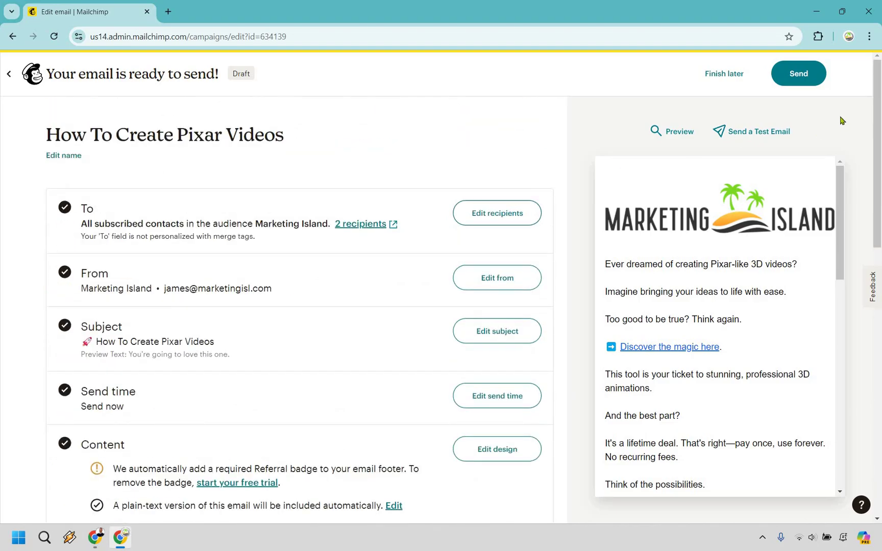